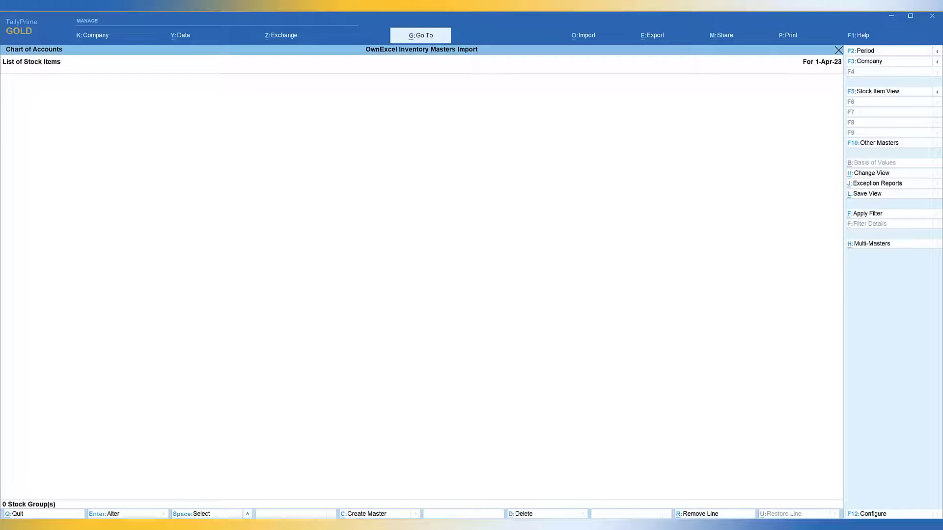
- Switch to the MyOwnStockMasters workbook in Excel and review its StockGroup and Unit worksheets
key(alt+Tab)
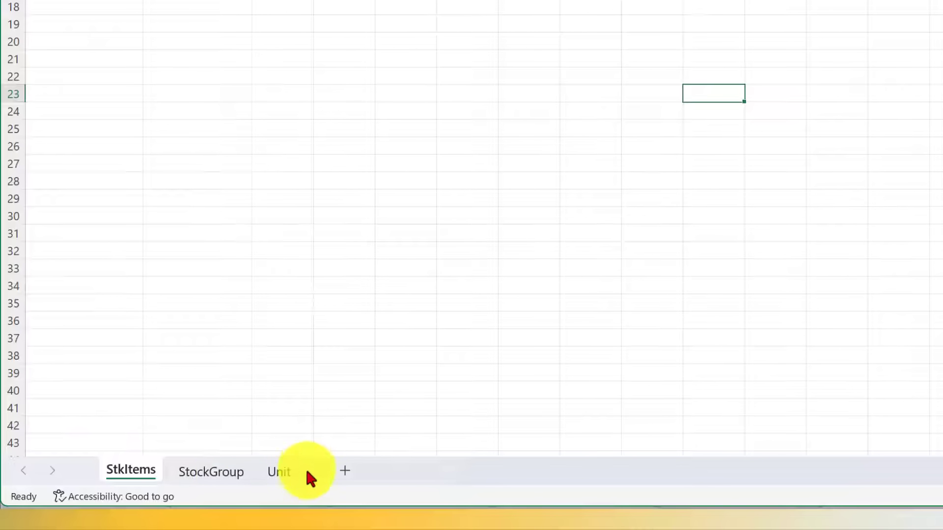
click(216, 469)
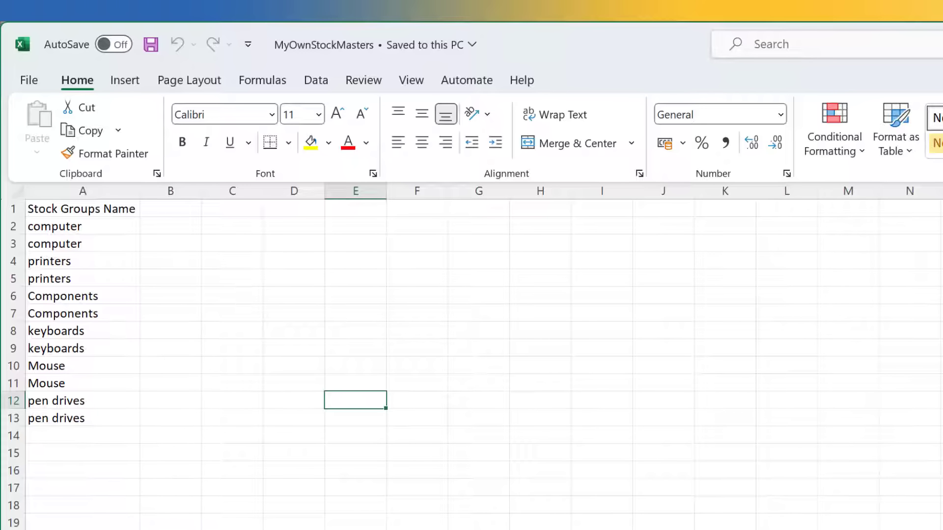
key(ctrl+Page_Down)
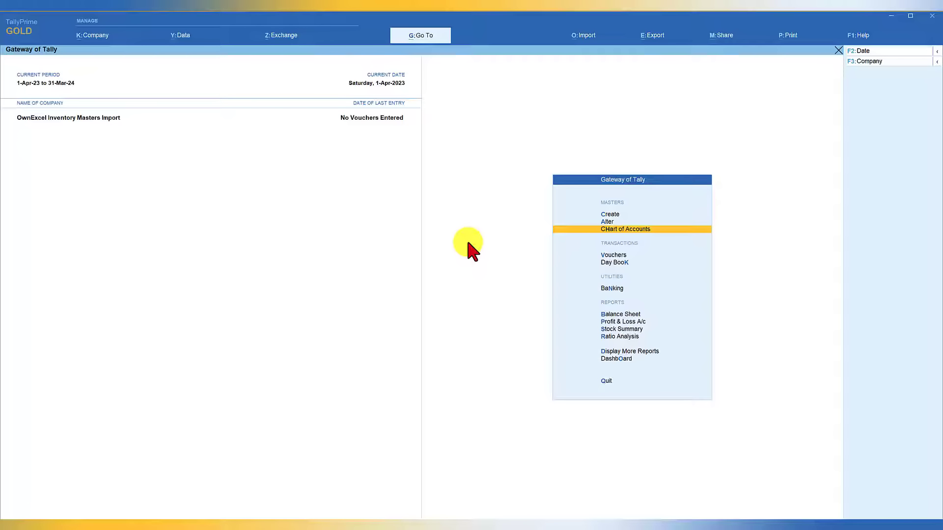
- In TallyPrime, start a masters mapping template based on the StockGroup worksheet of MyOwnStockMasters.xlsx
click(584, 35)
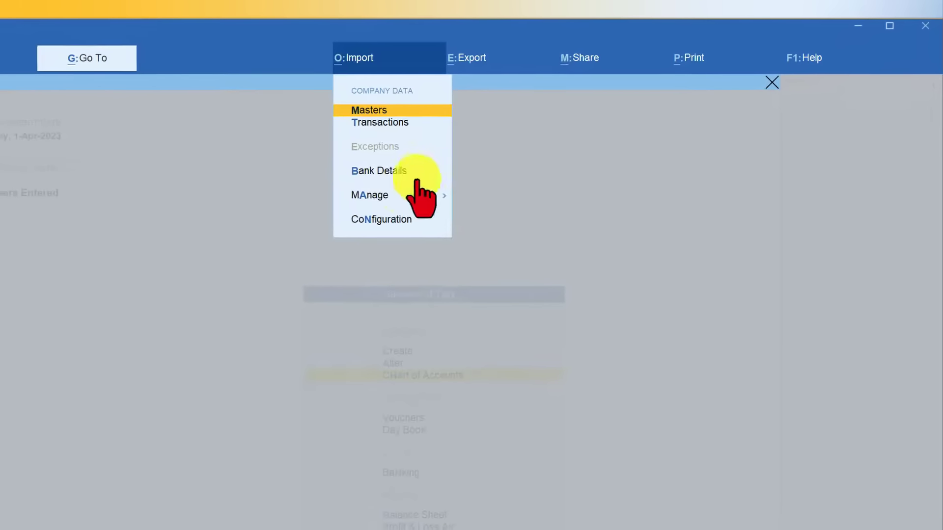
click(363, 197)
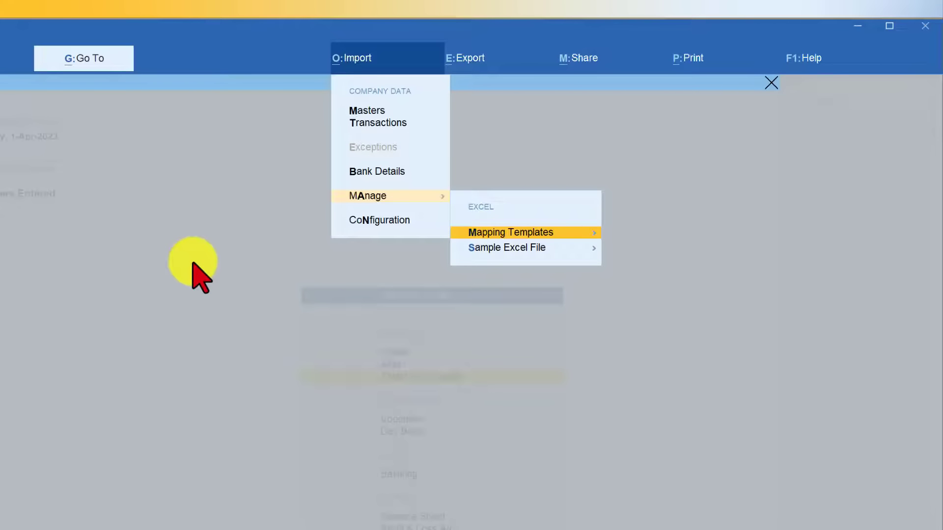
key(Return)
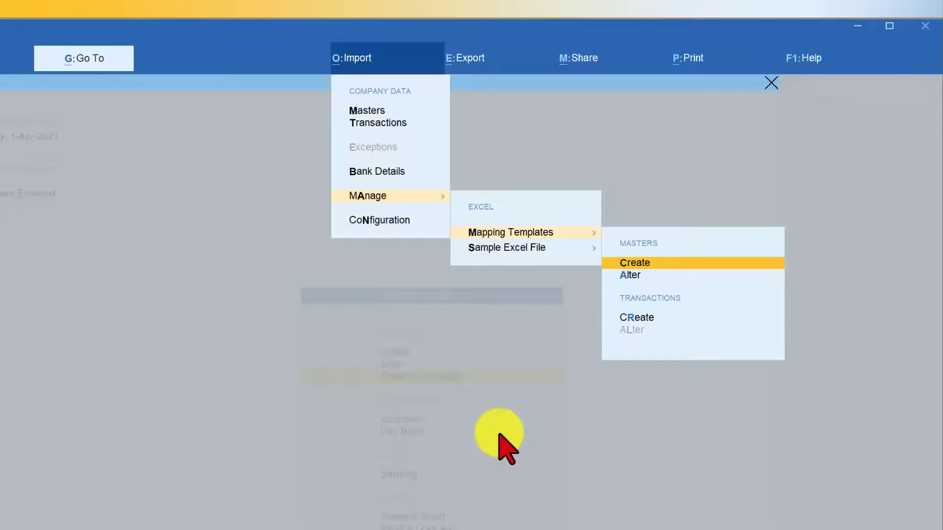
click(678, 264)
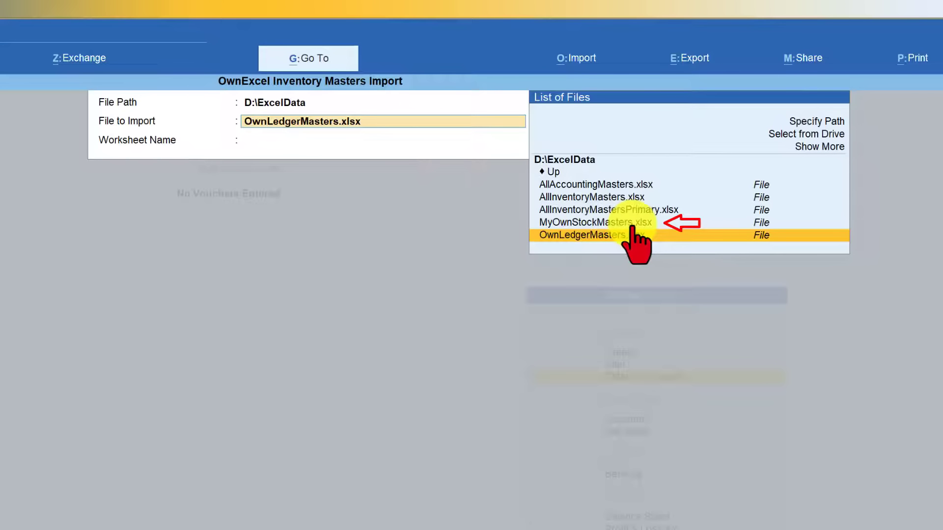
key(Up)
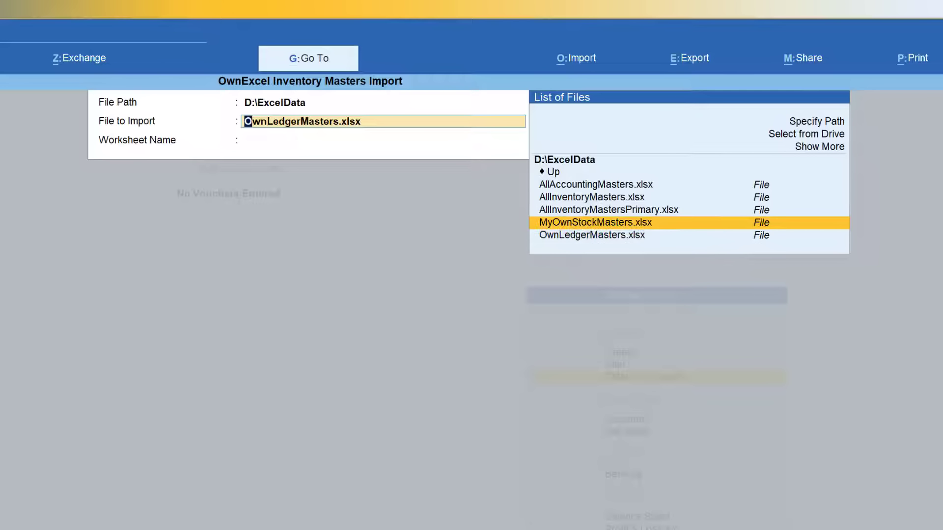
key(Return)
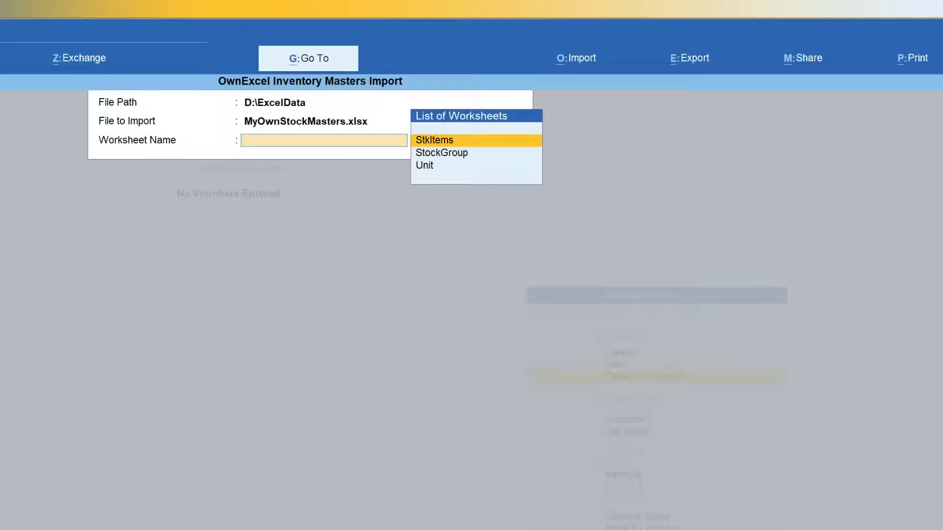
key(Down)
key(Return)
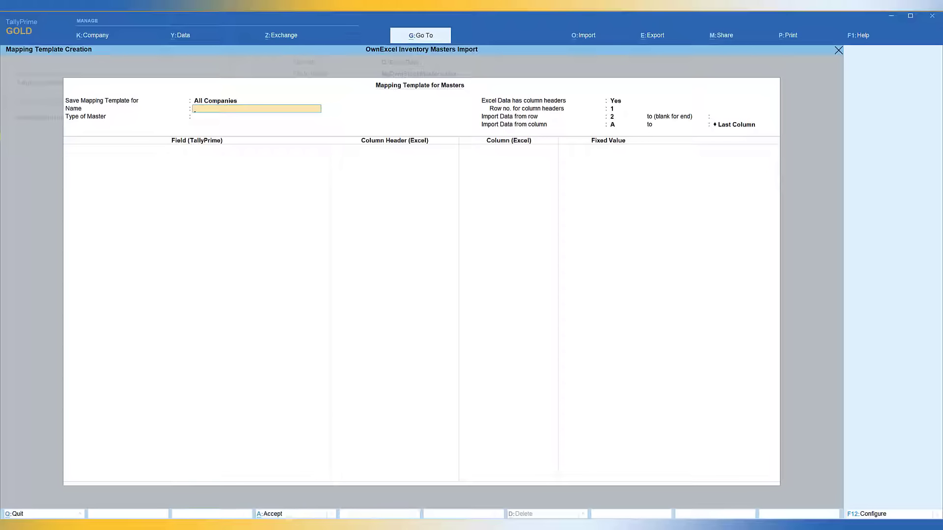
- Name the mapping template Mystockgroup and set its type of master to Stock Group
text(Mystockgroup)
key(Return)
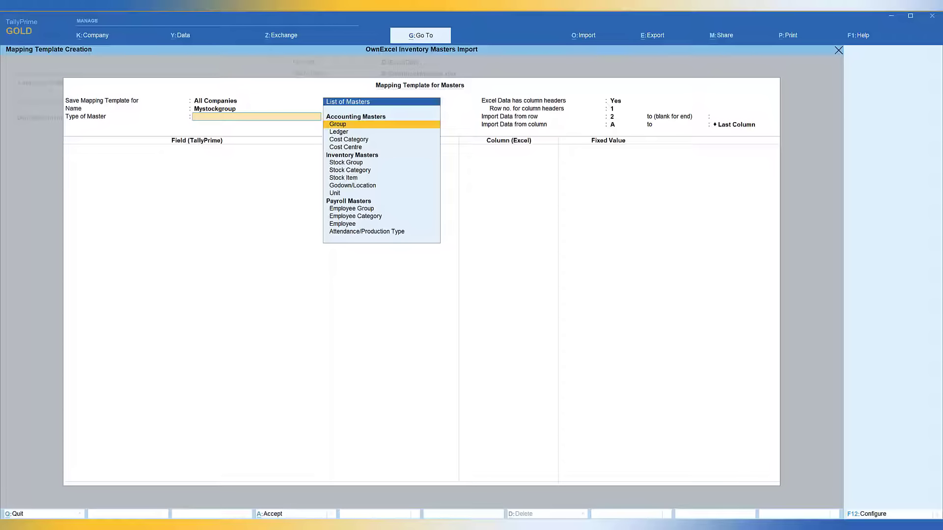
key(Down)
key(Down)
key(Down)
key(Down)
key(Return)
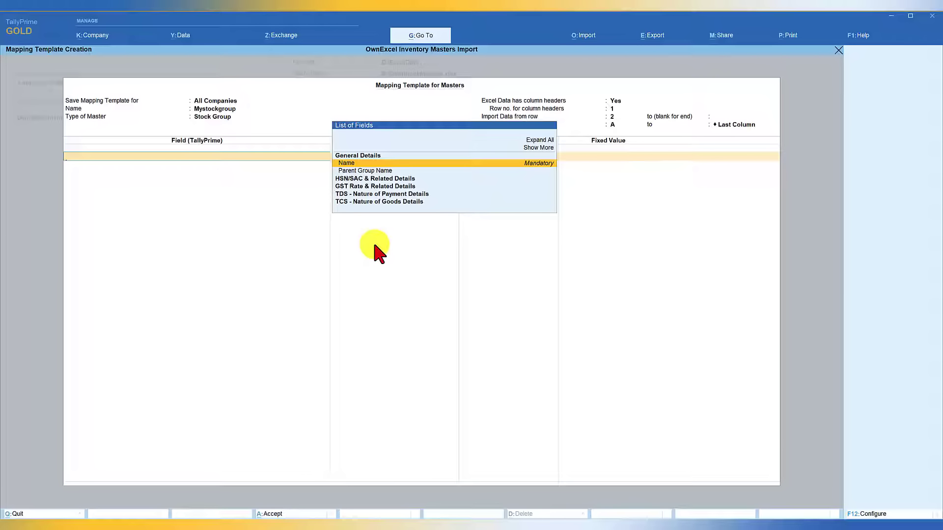
- Map the Name field to the Stock Groups Name column and save the mapping template
key(Return)
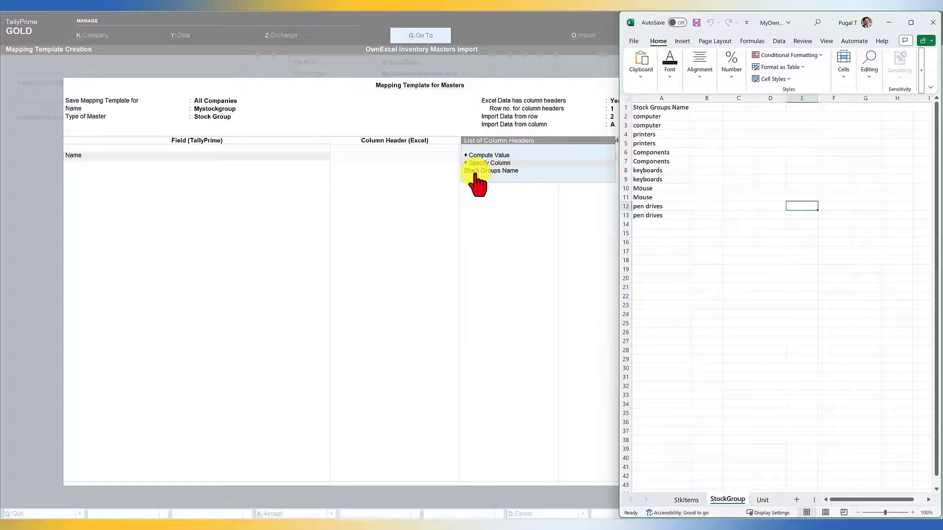
click(503, 172)
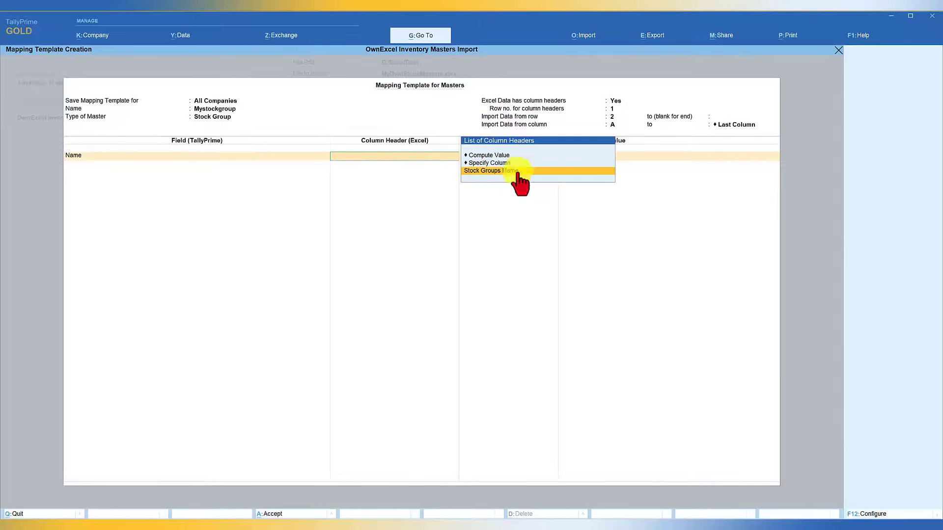
key(Return)
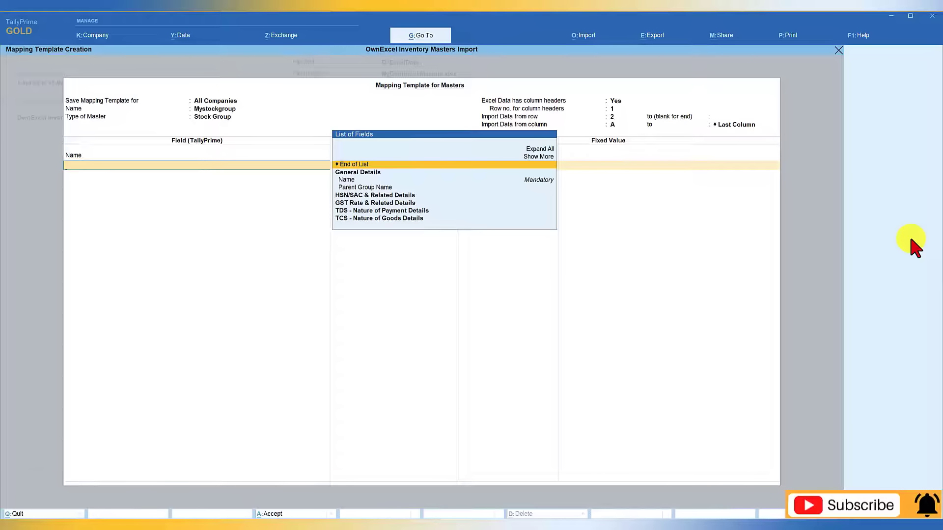
key(Return)
key(Return)
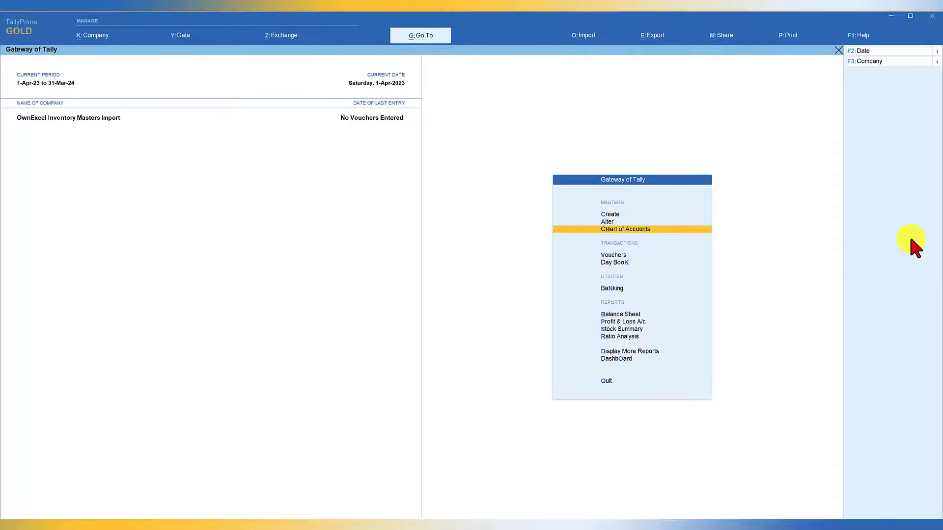
- Start a new masters mapping template based on the Unit worksheet of MyOwnStockMasters.xlsx
click(588, 38)
key(Down)
key(Down)
key(Down)
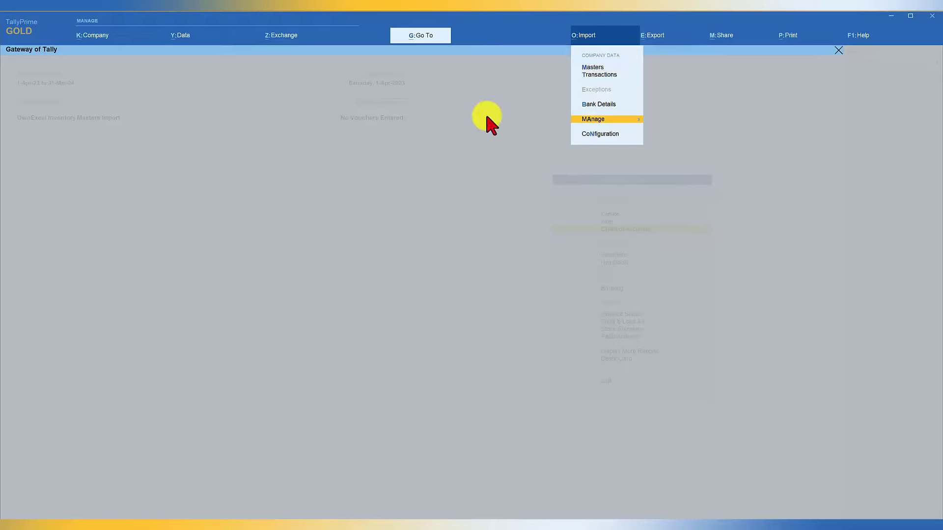
key(Return)
key(Return)
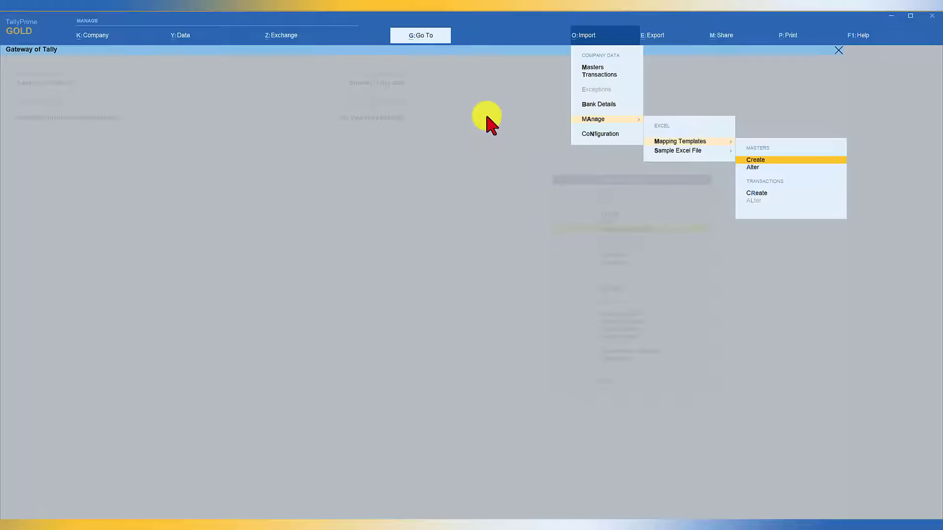
key(Return)
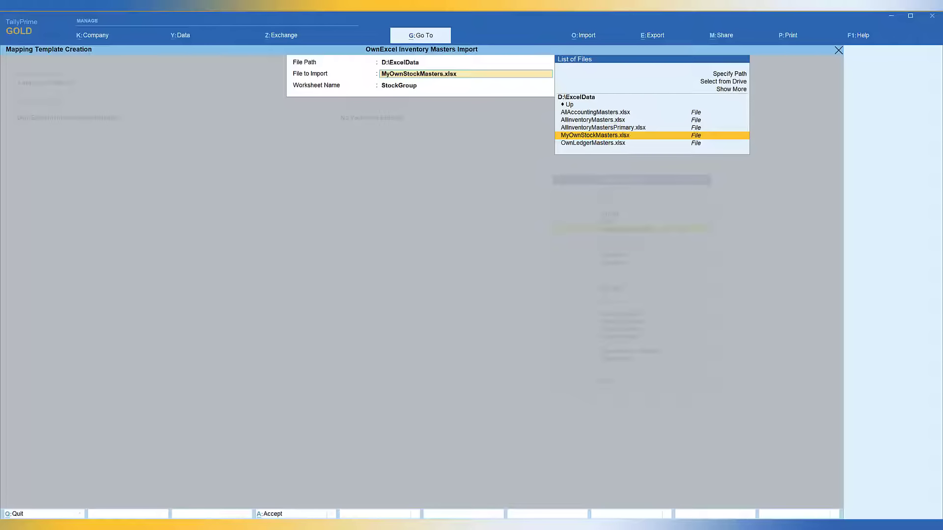
key(Return)
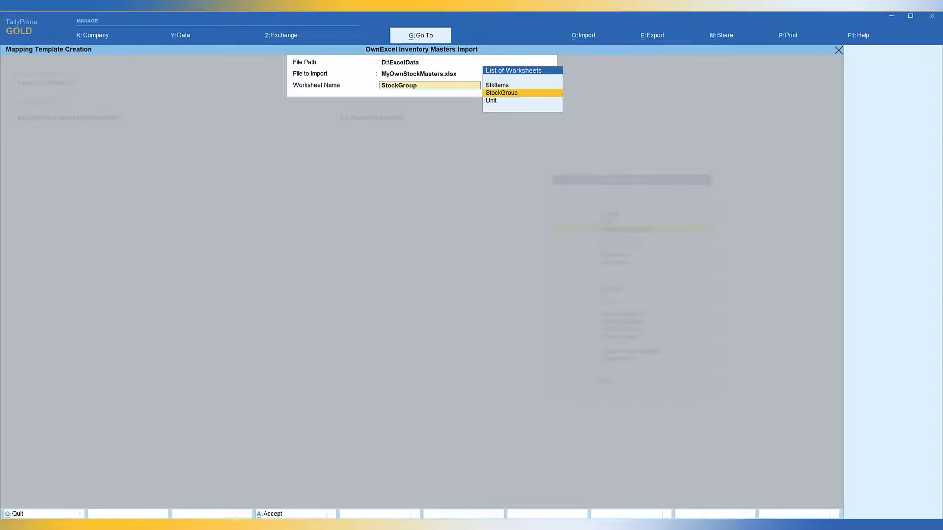
key(Down)
key(Return)
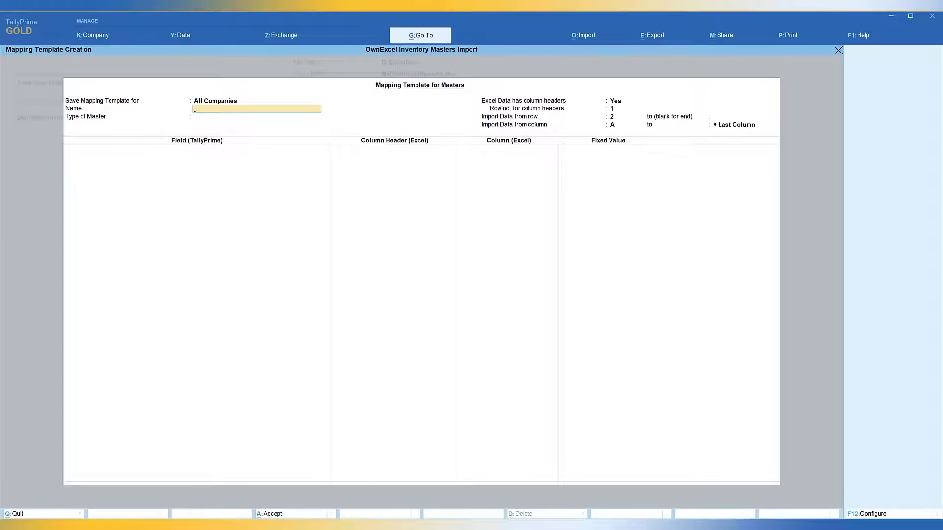
- Name the mapping template MyUnits and set its type of master to Unit
text(MyUnits)
key(Return)
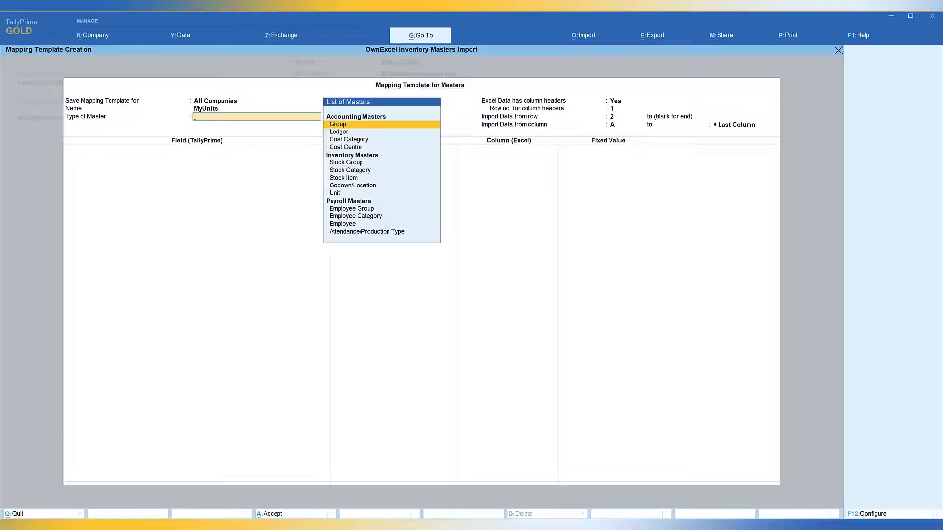
key(Down)
key(Down)
key(Down)
key(Down)
key(Down)
key(Down)
key(Down)
key(Down)
key(Return)
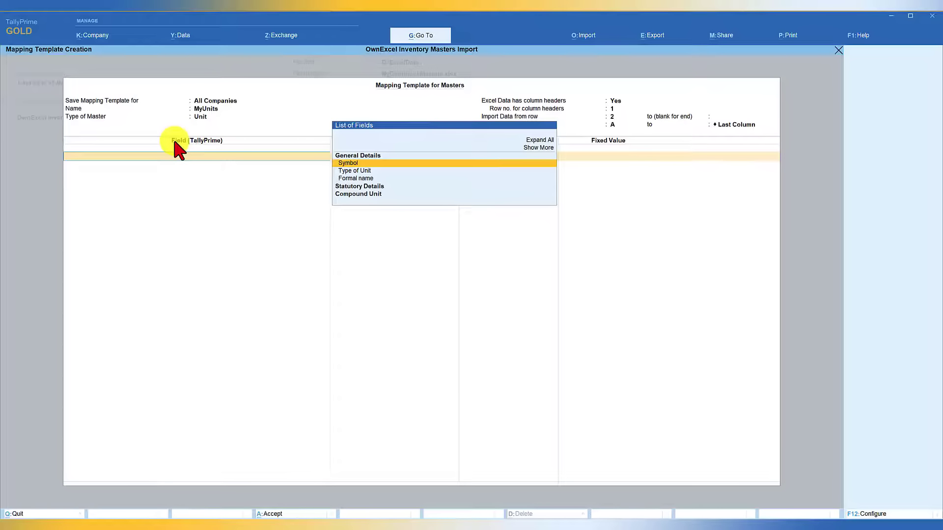
- Map the Symbol field to the Unit column after checking the workbook's Unit worksheet
key(Return)
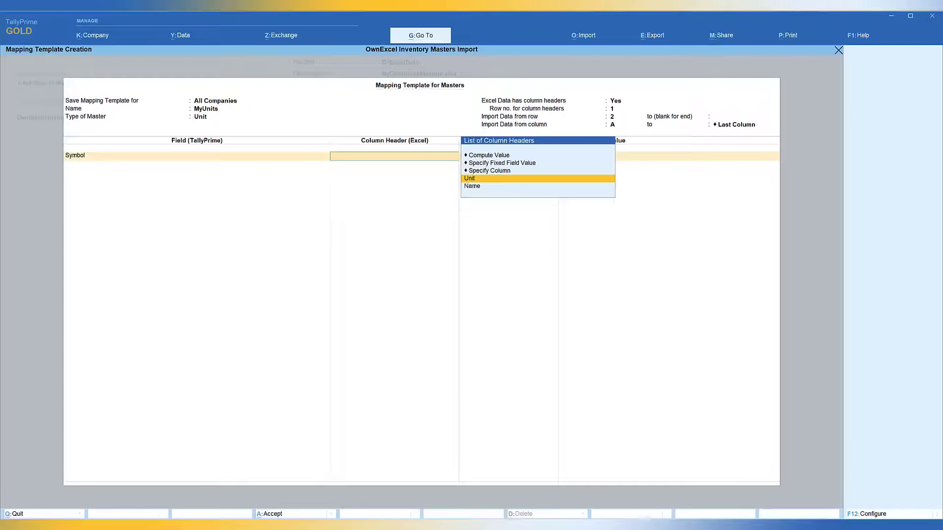
click(651, 528)
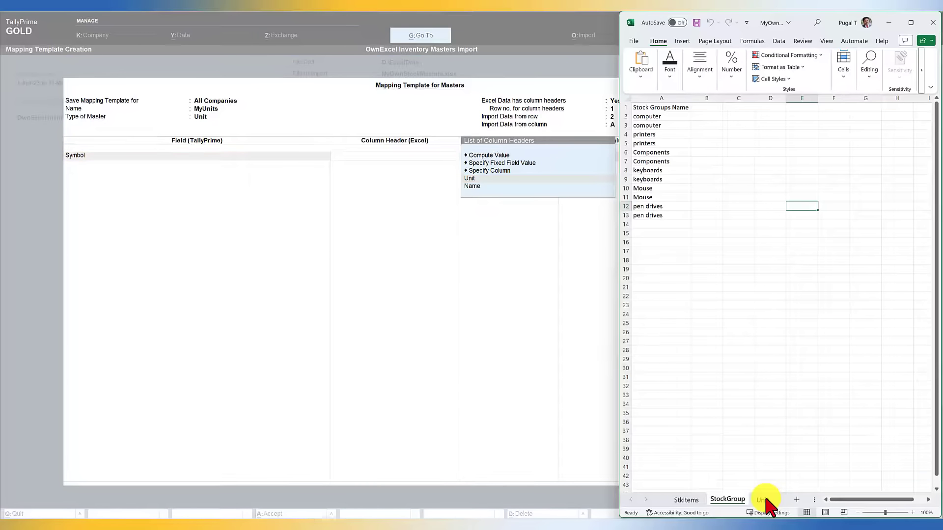
click(765, 499)
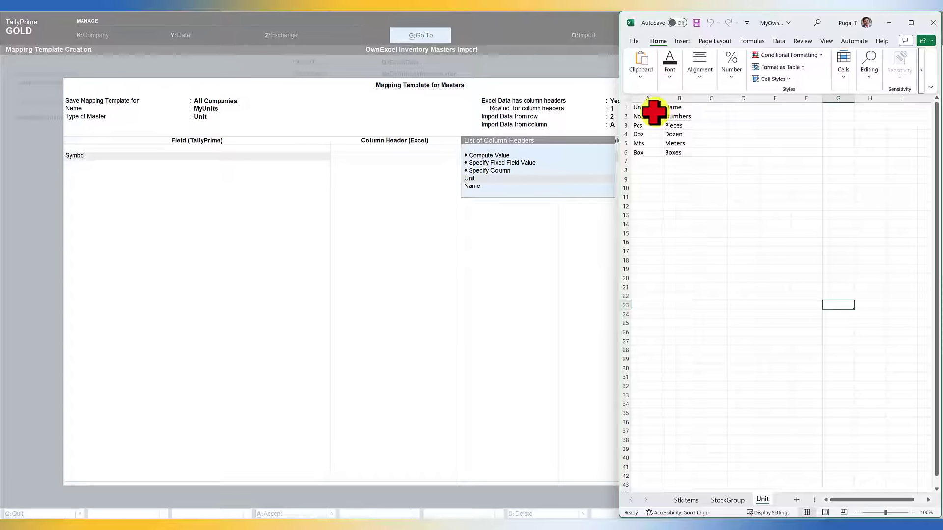
click(475, 179)
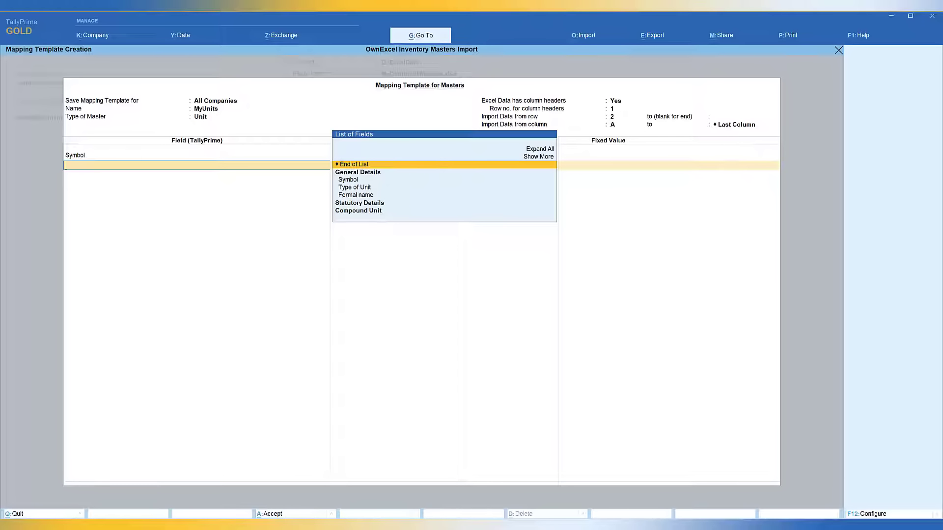
- Map the Formal name field to the Name column of the Unit worksheet and save the mapping template
key(Down)
key(Down)
key(Down)
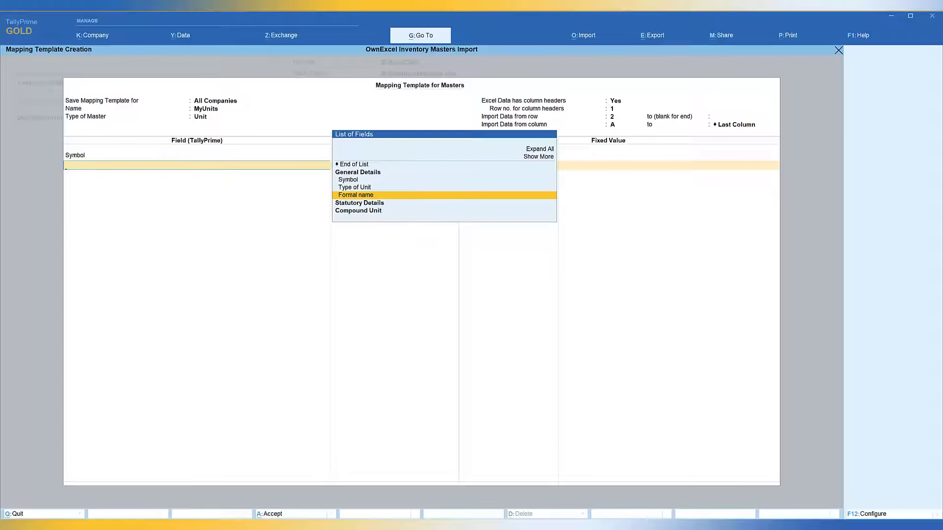
key(Return)
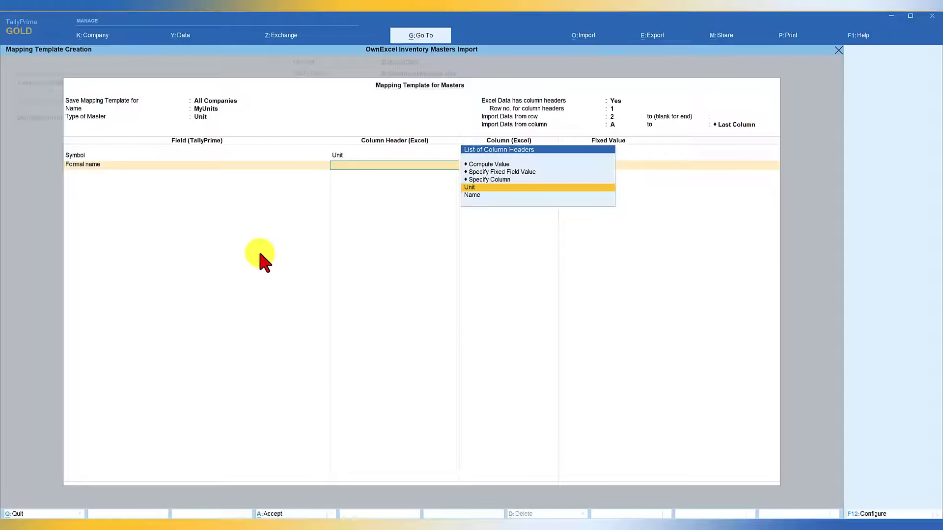
key(alt+Tab)
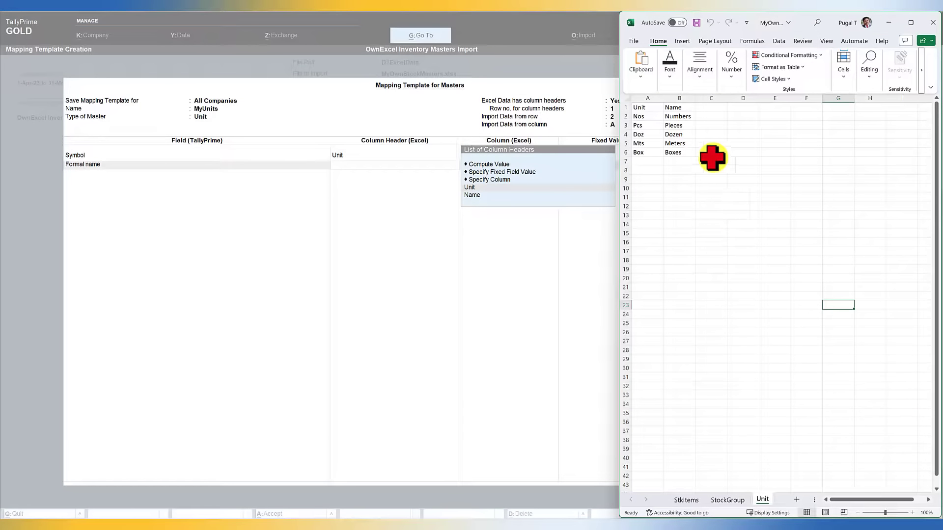
click(692, 109)
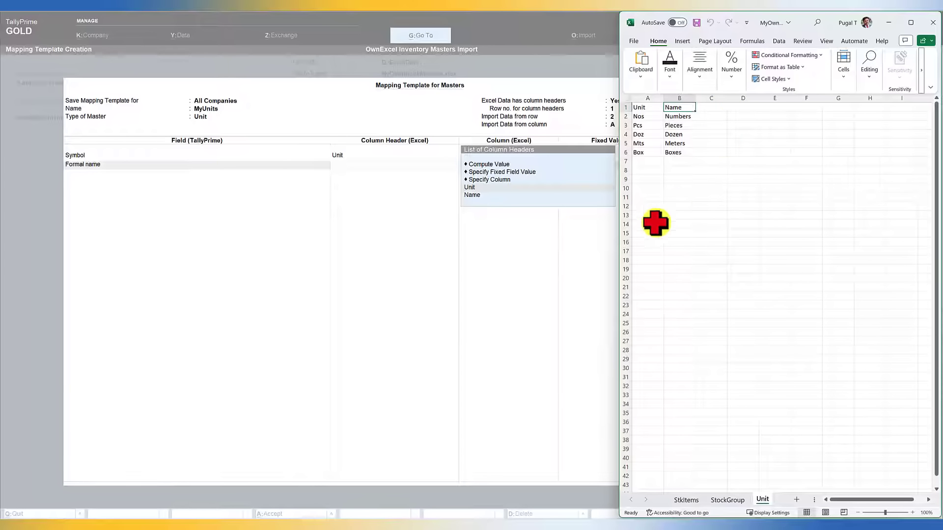
click(473, 196)
click(473, 196)
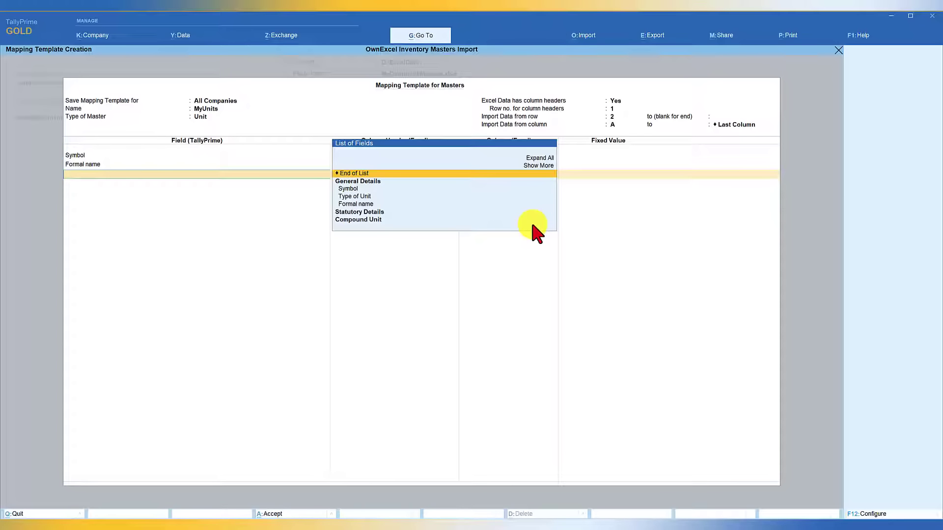
key(Return)
key(Return)
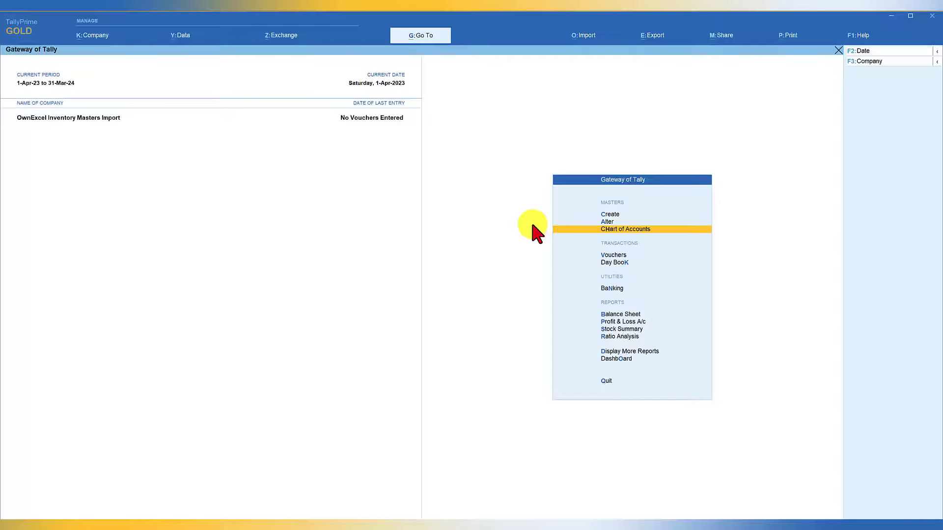
- Start a new masters mapping template based on the StkItems worksheet of MyOwnStockMasters.xlsx, checking that worksheet in the workbook
click(585, 37)
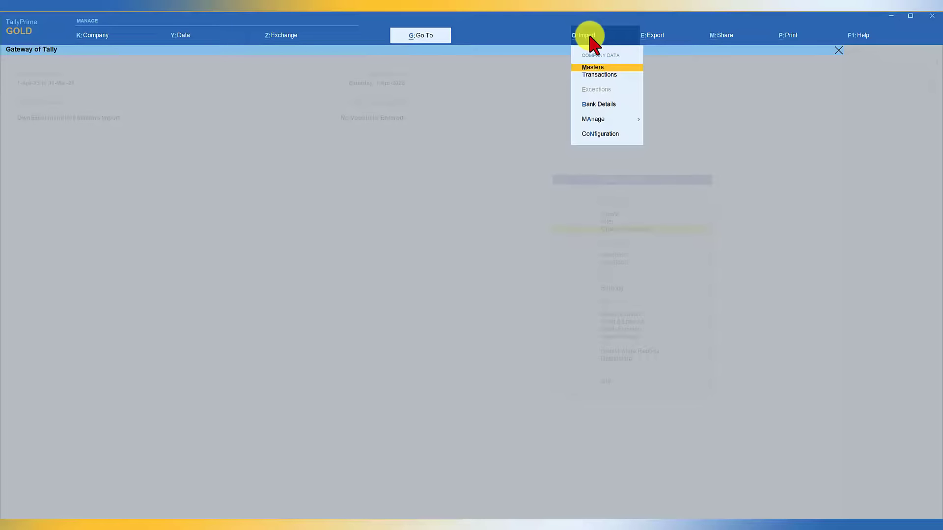
click(596, 120)
click(694, 144)
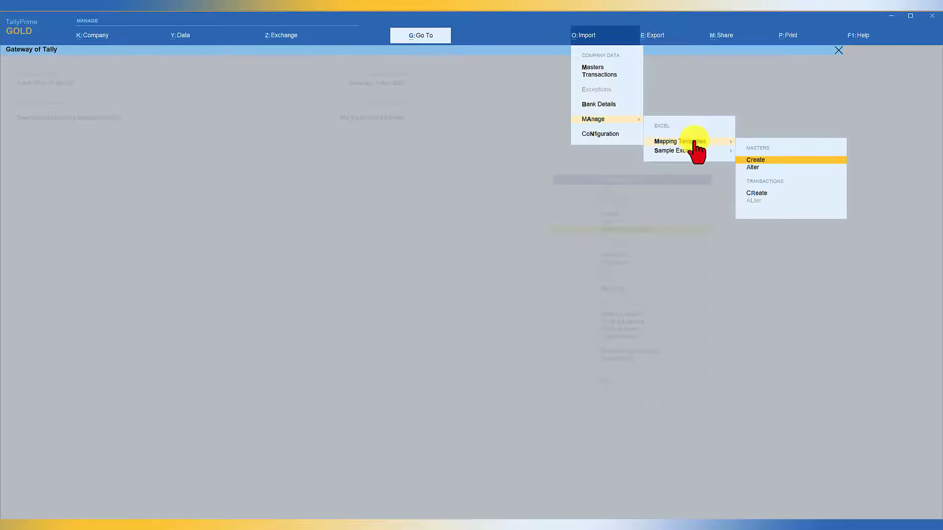
click(765, 162)
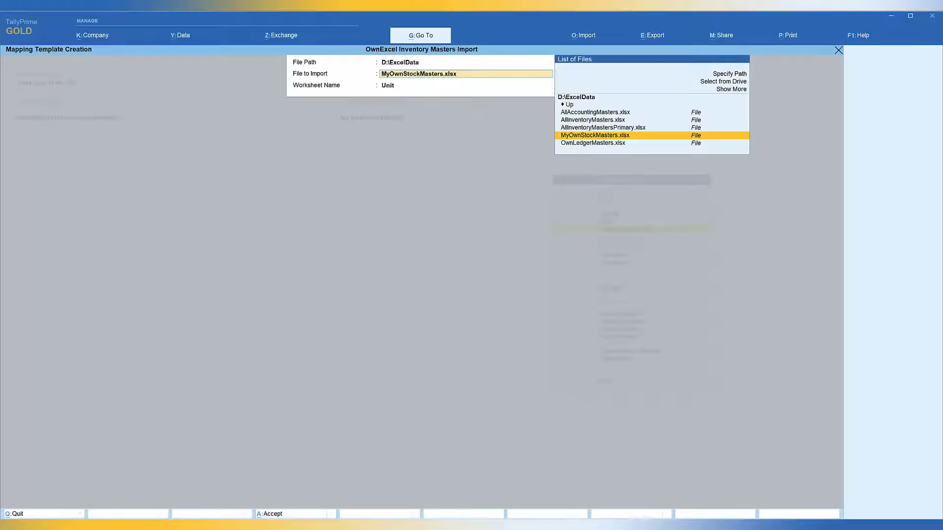
key(Return)
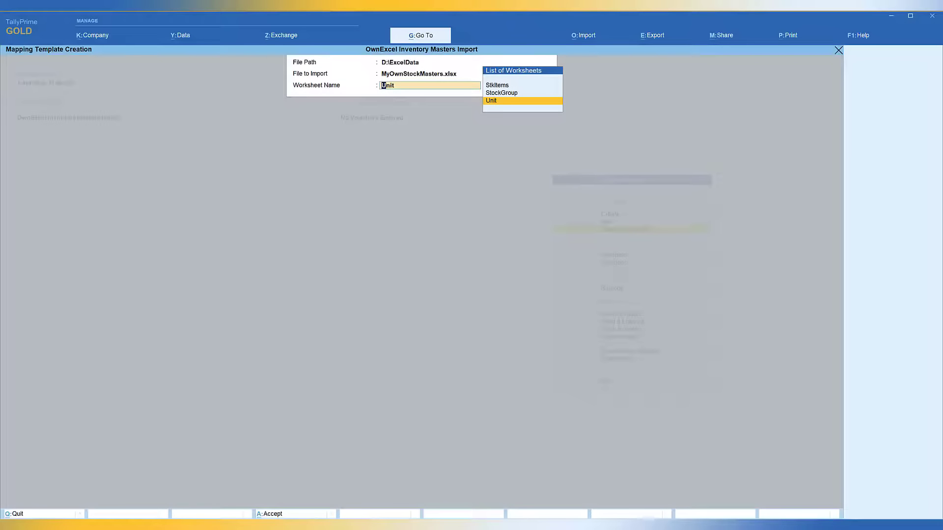
click(539, 525)
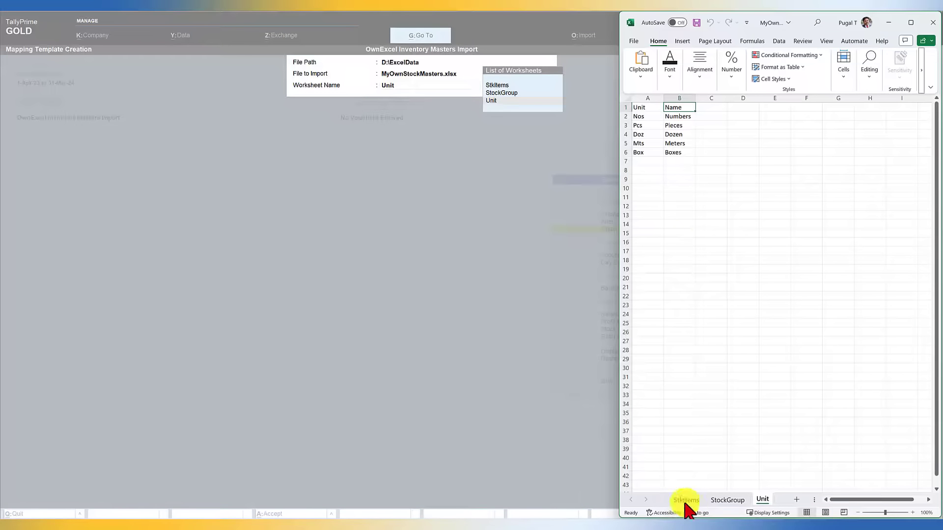
click(687, 500)
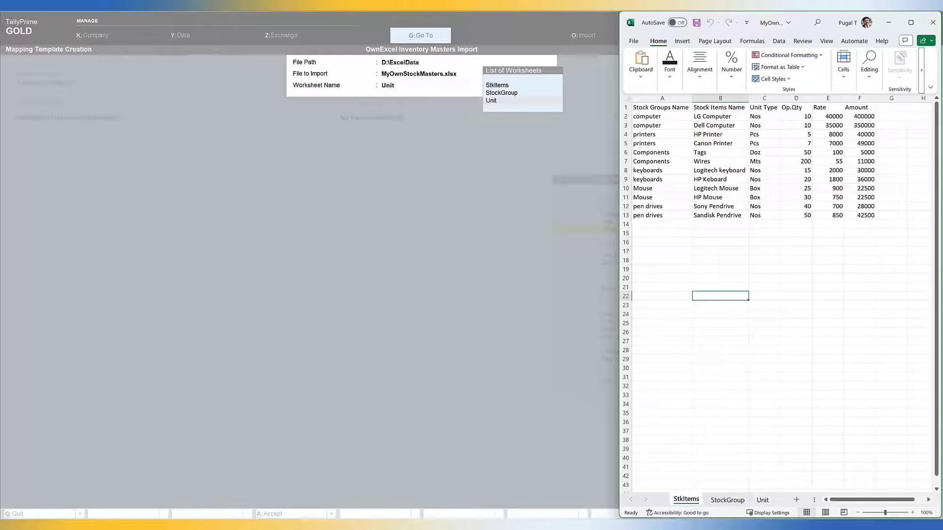
click(501, 91)
click(500, 85)
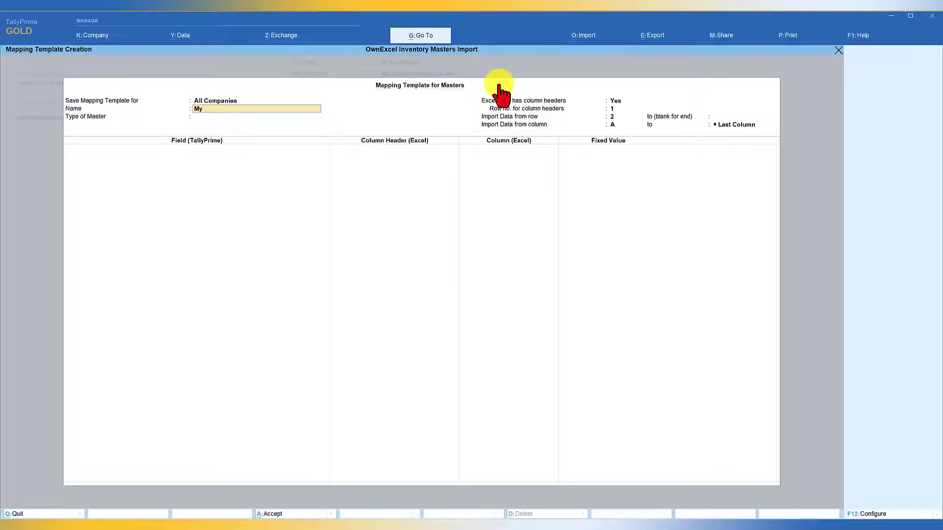
- Name the mapping template Mystockitems and set its type of master to Stock Item
text(Mystockitems)
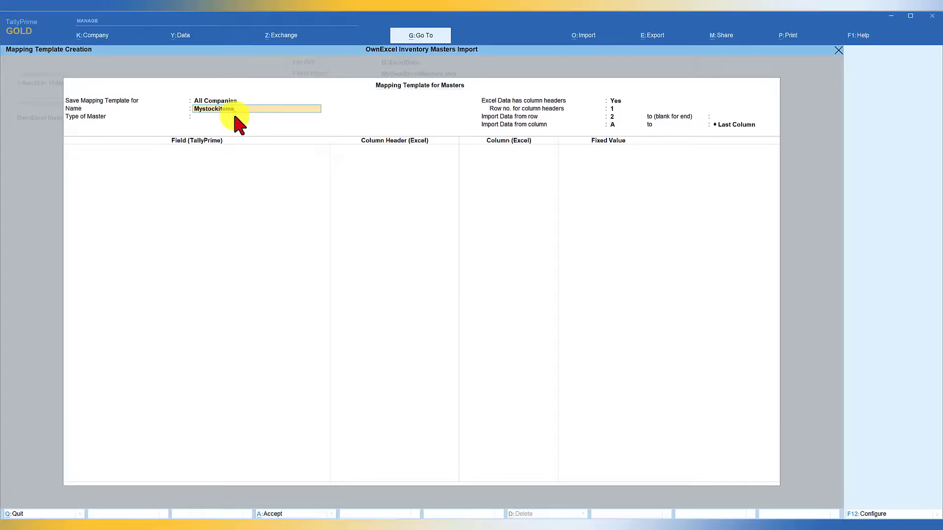
key(Return)
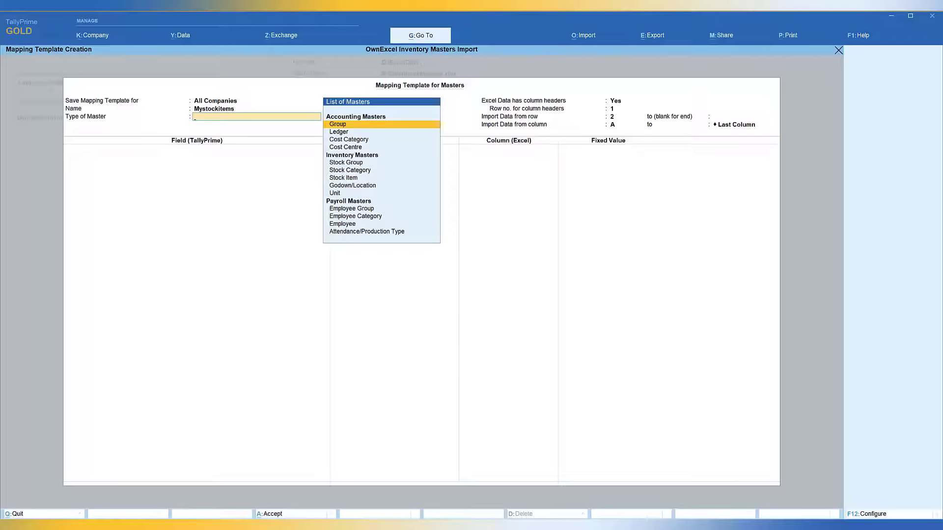
key(Down)
key(Down)
key(Down)
key(Down)
key(Down)
key(Down)
key(Return)
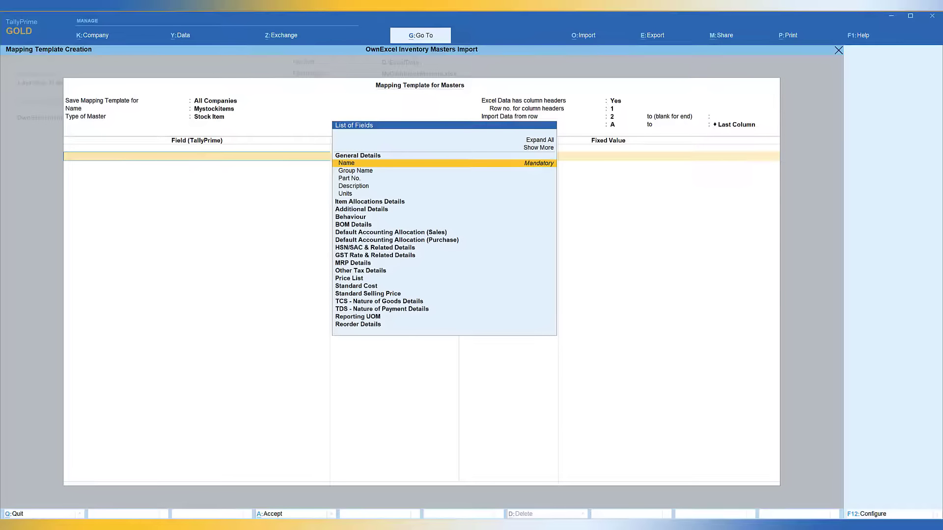
- Check the StkItems worksheet and map the Name field to the Stock Items Name column
key(alt+Tab)
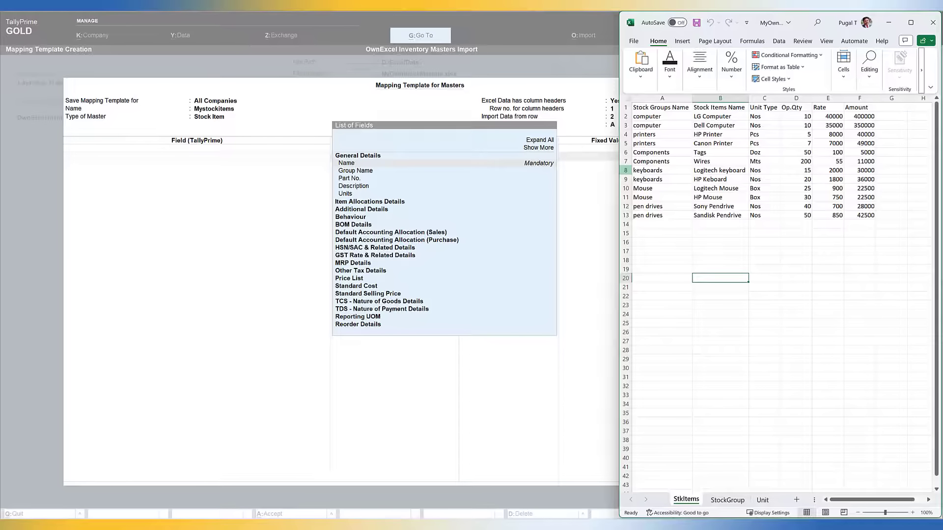
click(350, 164)
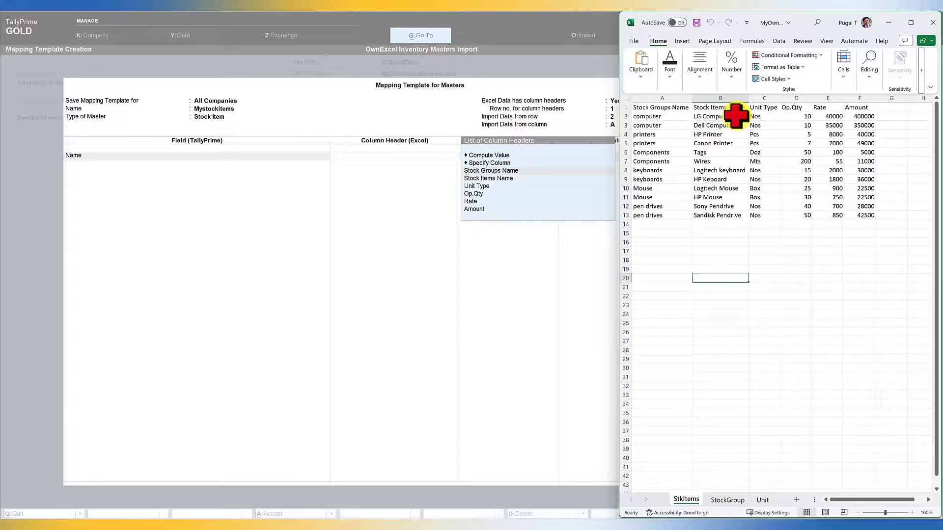
click(502, 179)
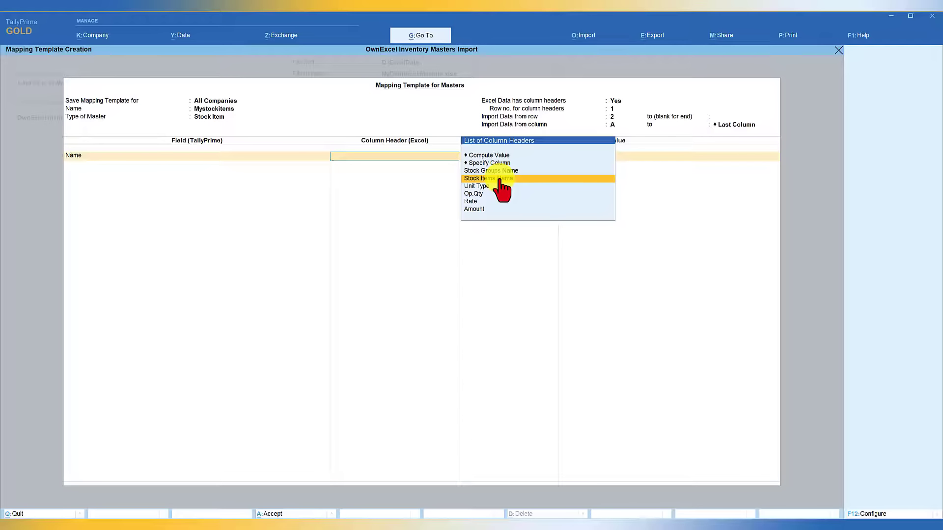
click(501, 179)
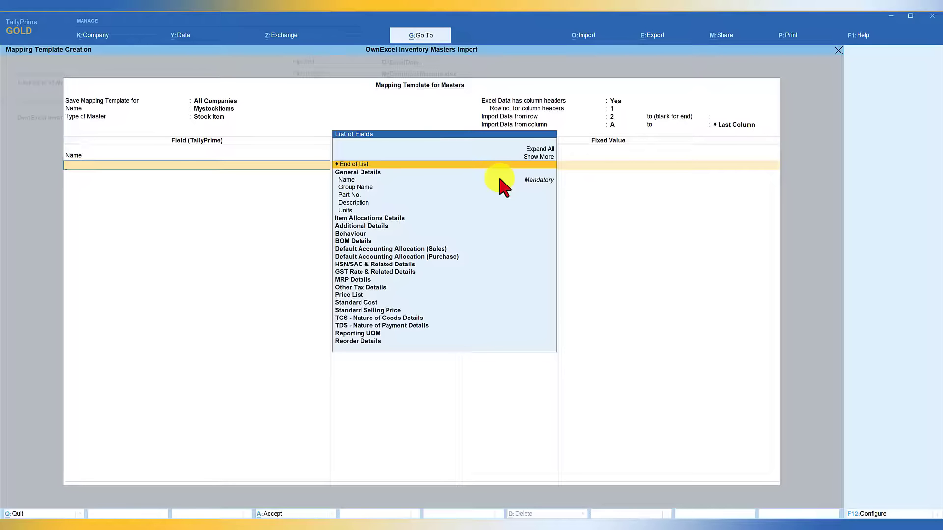
- Map the Group Name field to the Stock Groups Name column of the StkItems worksheet
key(Down)
key(Down)
key(Down)
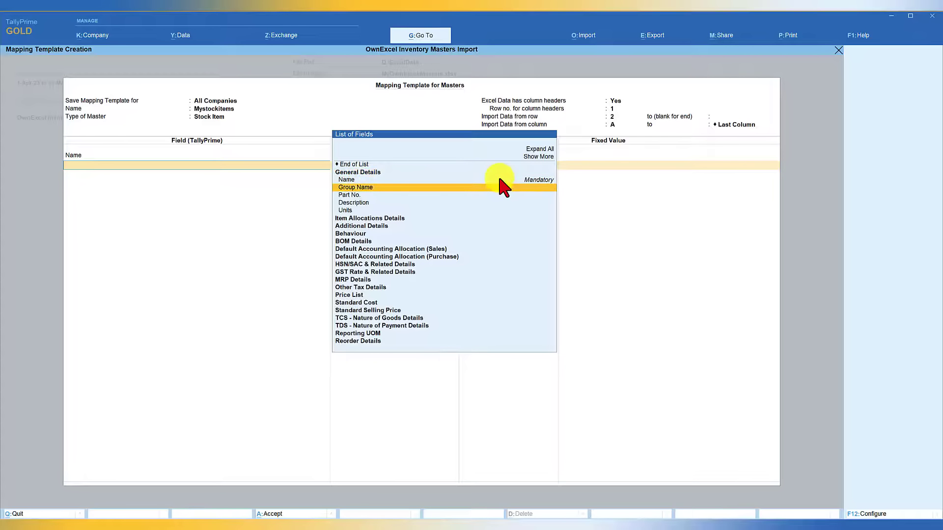
key(Return)
key(alt+Tab)
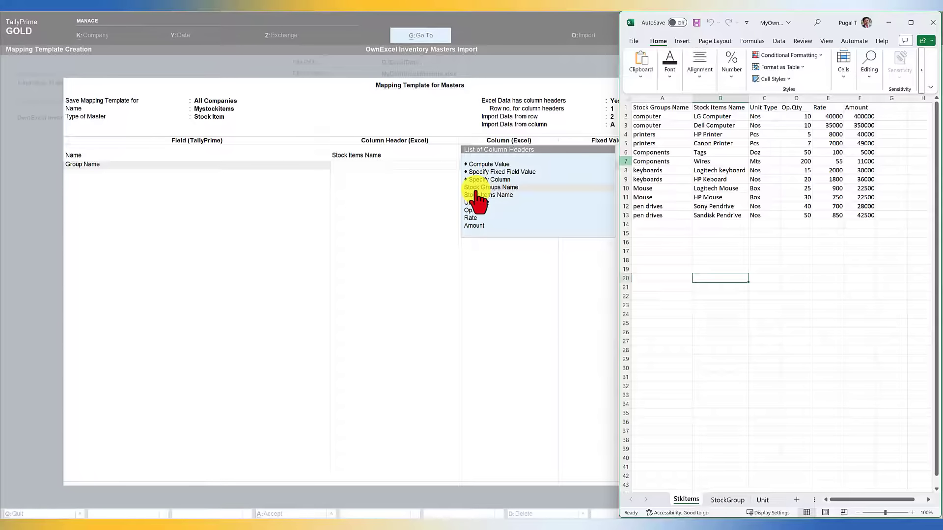
click(502, 187)
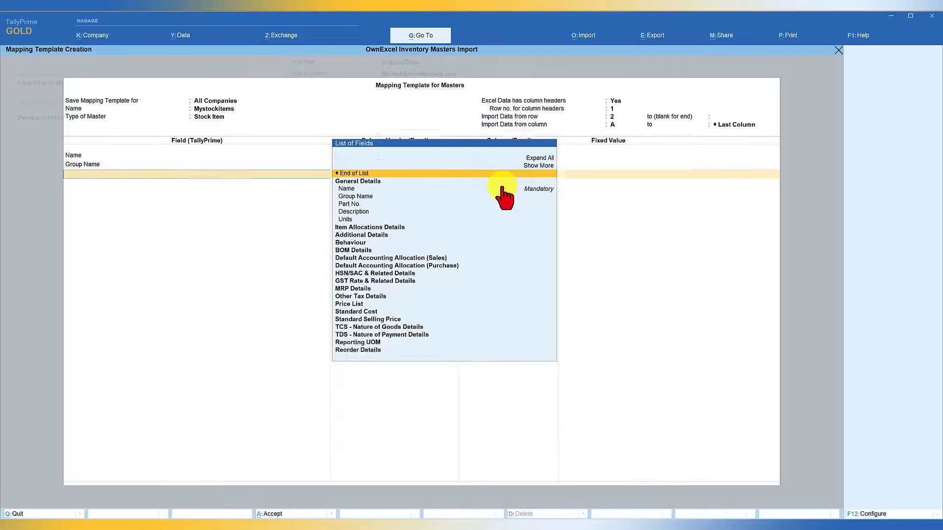
- Map the Units field to the Unit Type column after checking the StkItems worksheet
key(alt+Tab)
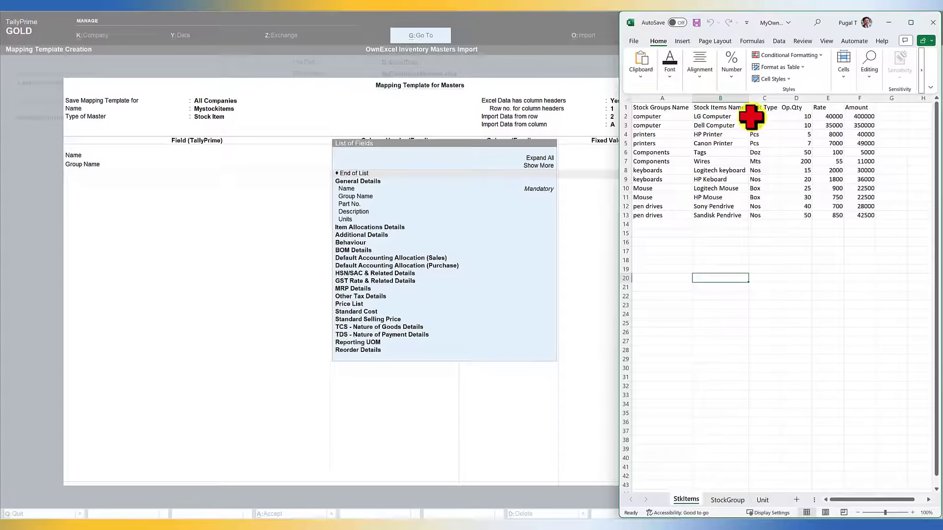
click(347, 219)
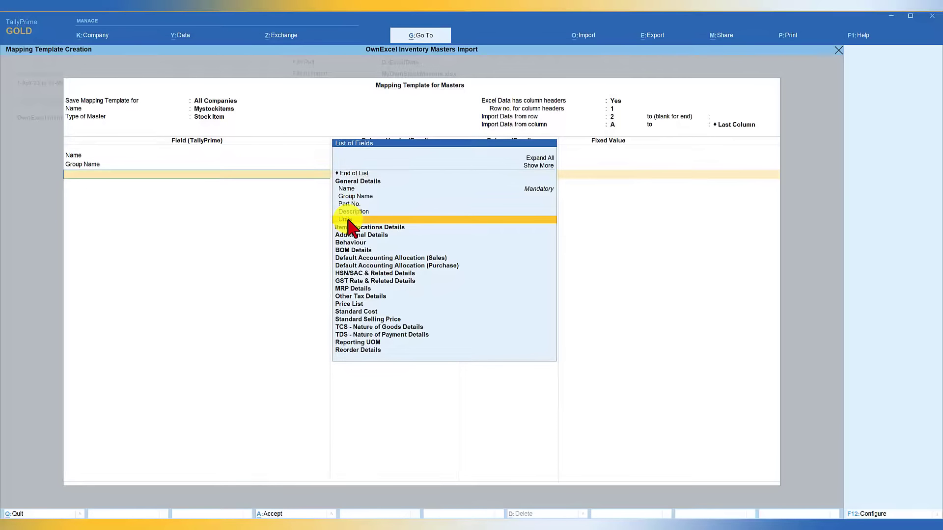
click(346, 219)
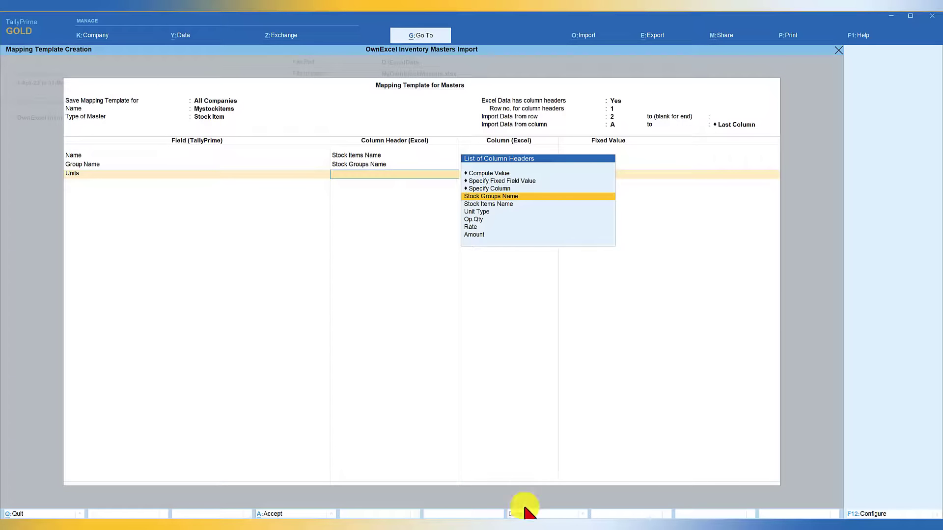
click(525, 523)
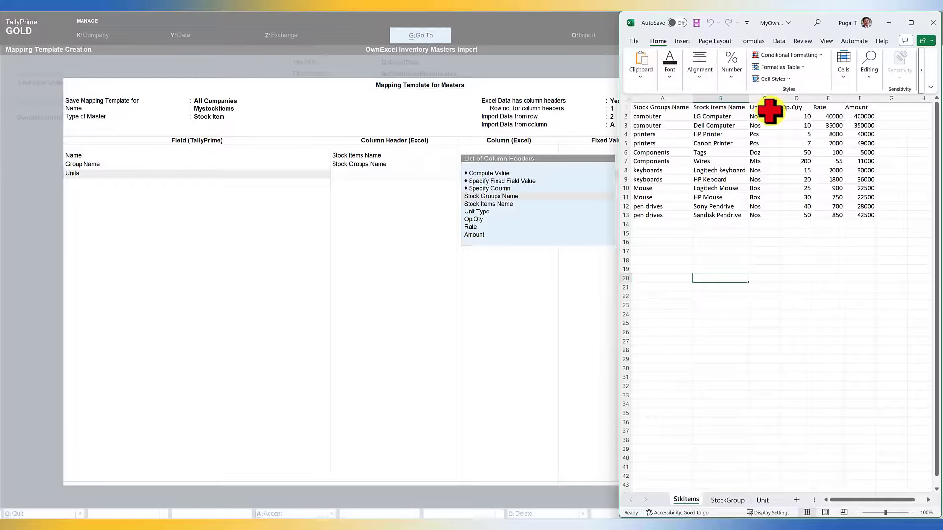
click(476, 220)
click(475, 212)
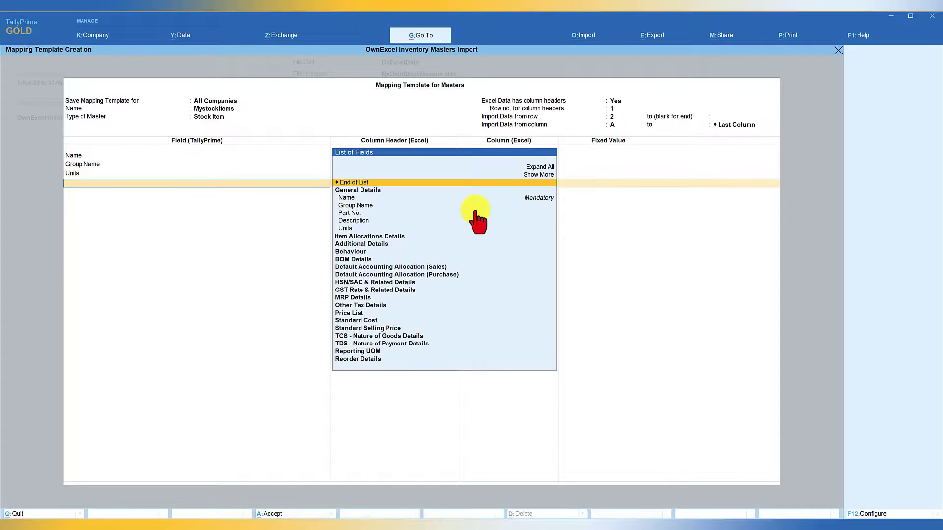
- Show the additional stock item fields and map Opening Balance - Quantity to the Op.Qty column
key(alt+Tab)
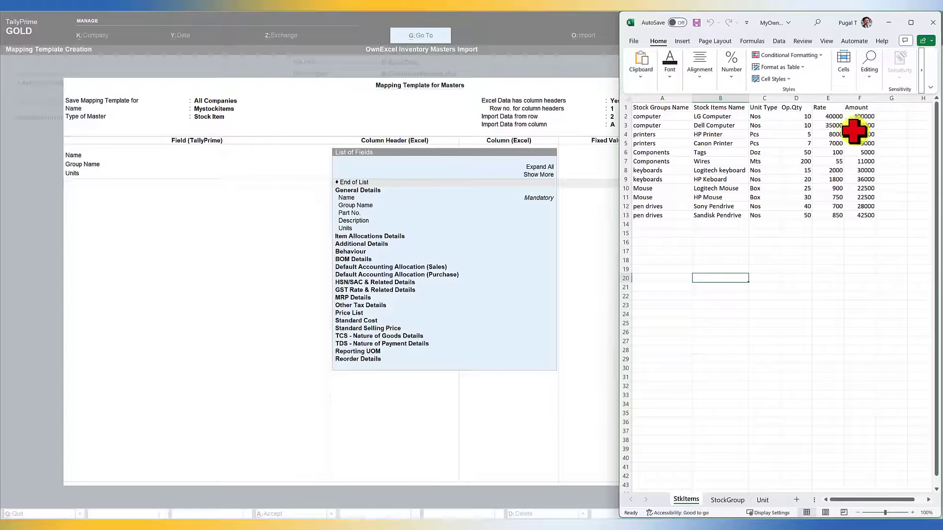
click(438, 151)
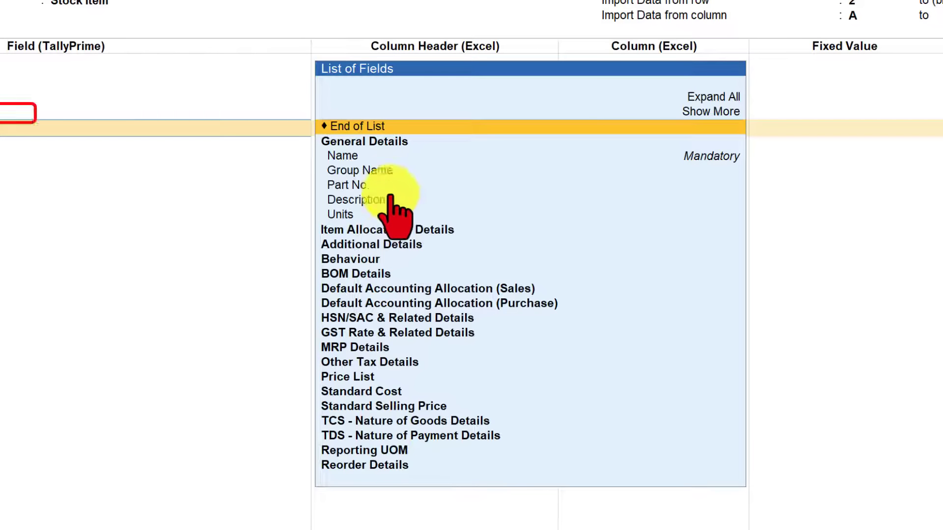
click(724, 114)
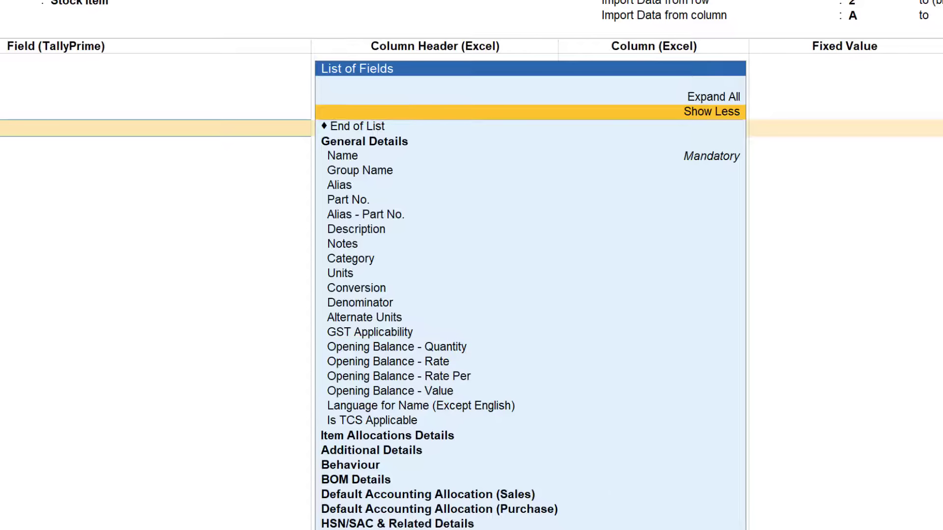
key(Down)
key(Down)
key(Down)
key(Down)
key(Down)
key(Down)
key(Down)
key(Down)
key(Down)
key(Down)
key(Down)
key(Down)
key(Down)
key(Down)
key(Down)
key(Down)
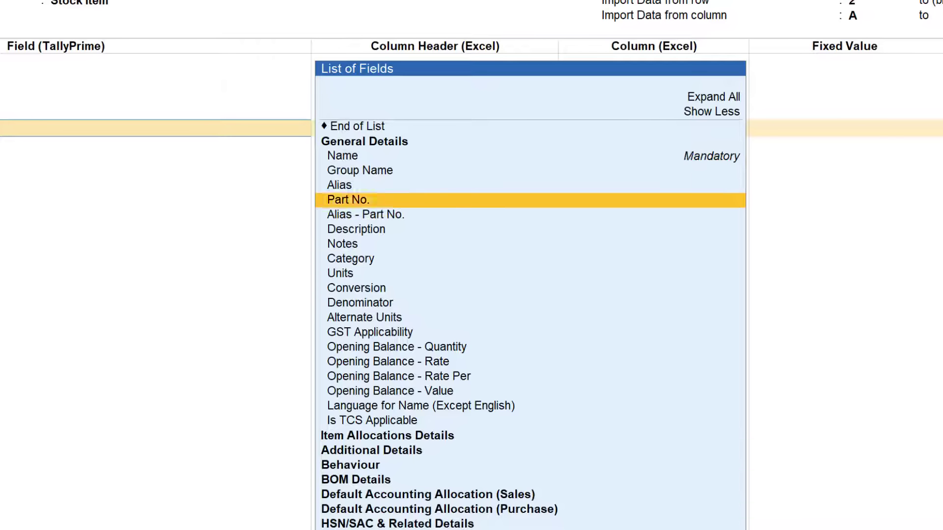
key(Return)
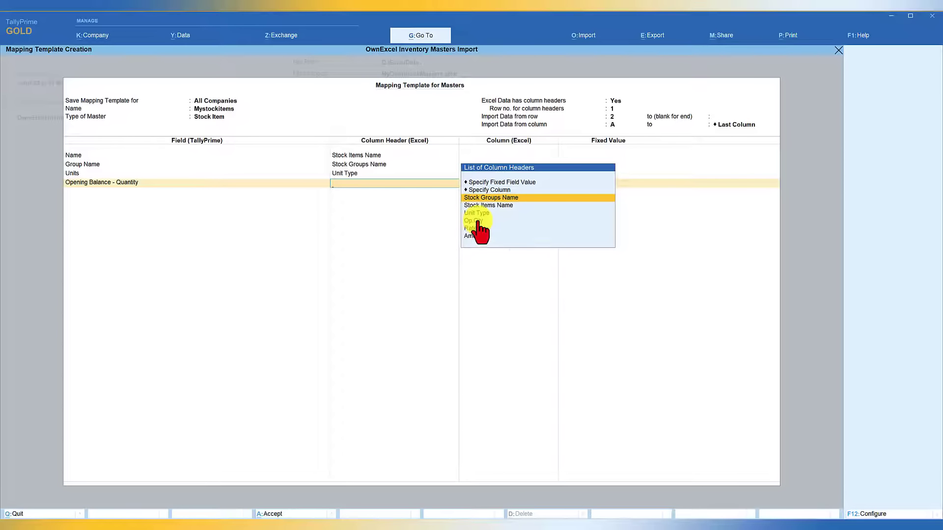
click(476, 221)
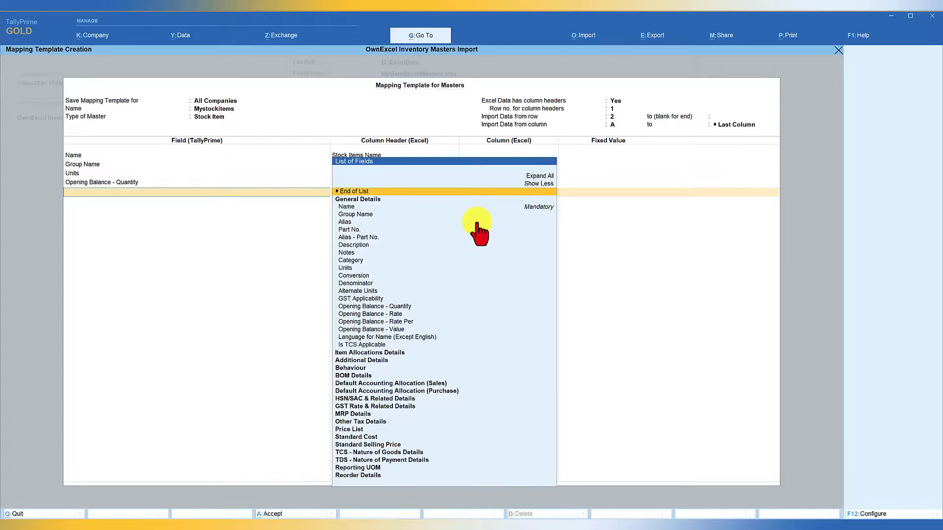
- Map the Opening Balance - Rate field to the Rate column of the StkItems worksheet
key(Down)
key(Down)
key(Down)
key(Down)
key(Down)
key(Down)
key(Down)
key(Down)
key(Down)
key(Down)
key(Down)
key(Down)
key(Down)
key(Down)
key(Down)
key(Down)
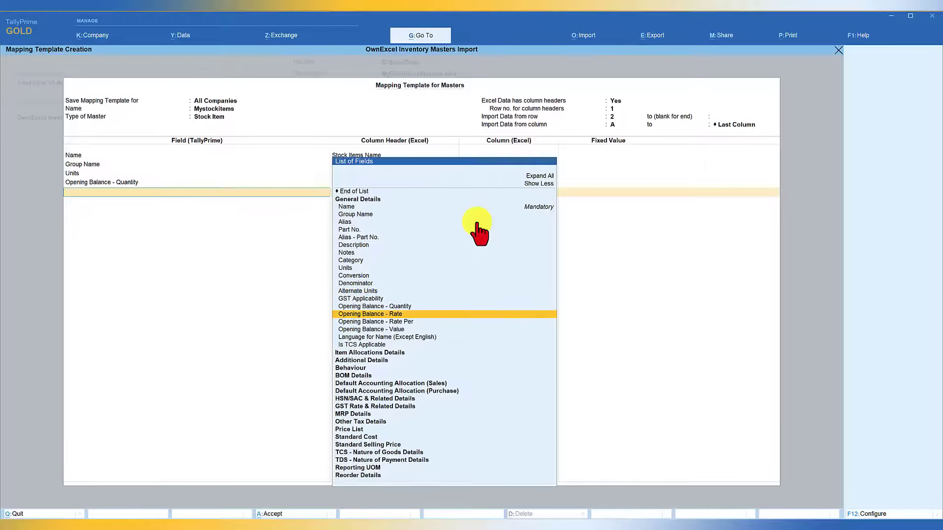
key(Return)
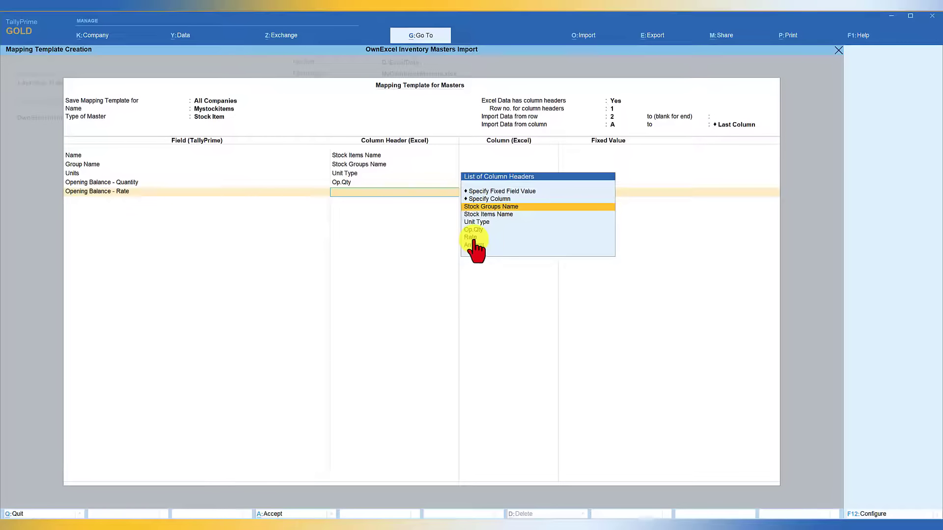
key(Down)
key(Down)
key(Down)
key(Return)
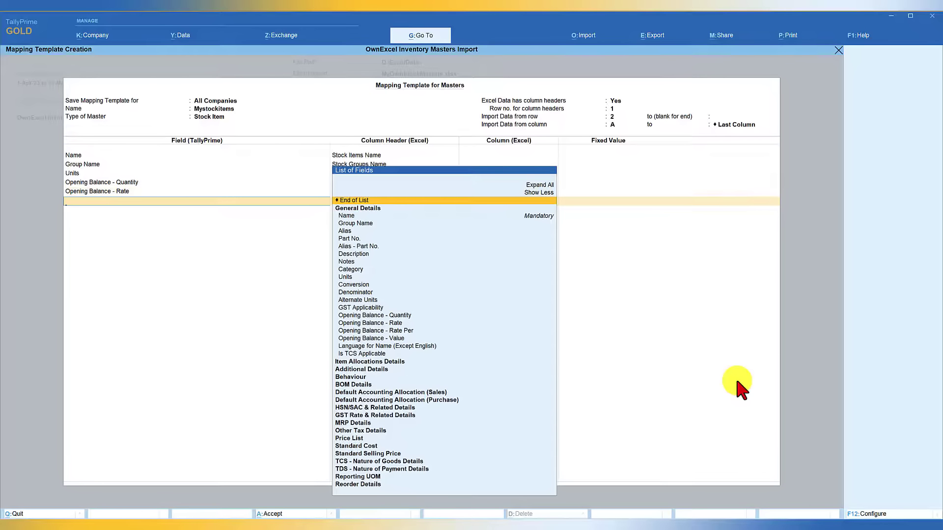
- Map the Opening Balance - Value field to the Amount column of the StkItems worksheet
key(Down)
key(Down)
key(Down)
key(Down)
key(Down)
key(Down)
key(Down)
key(Down)
key(Down)
key(Down)
key(Down)
key(Down)
key(Down)
key(Down)
key(Down)
key(Down)
key(Down)
key(Down)
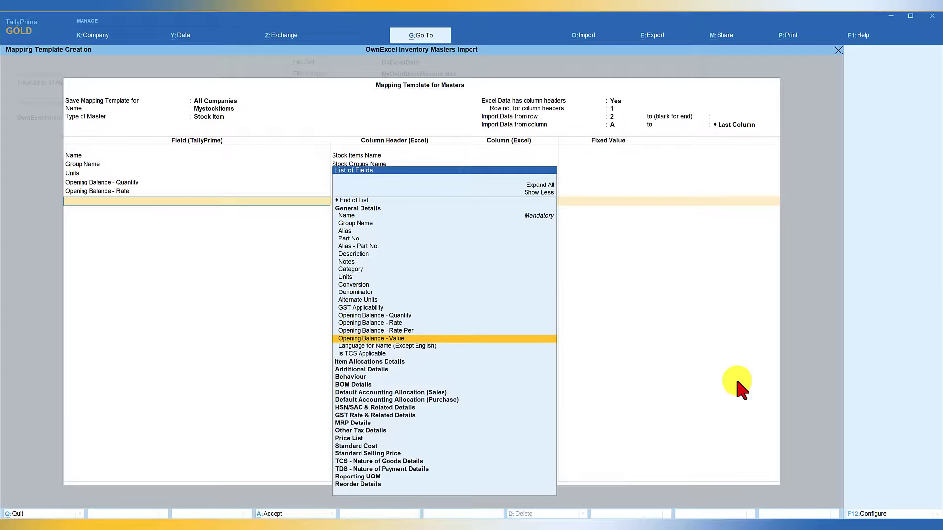
key(Return)
key(Down)
key(Down)
key(Down)
key(Down)
key(Down)
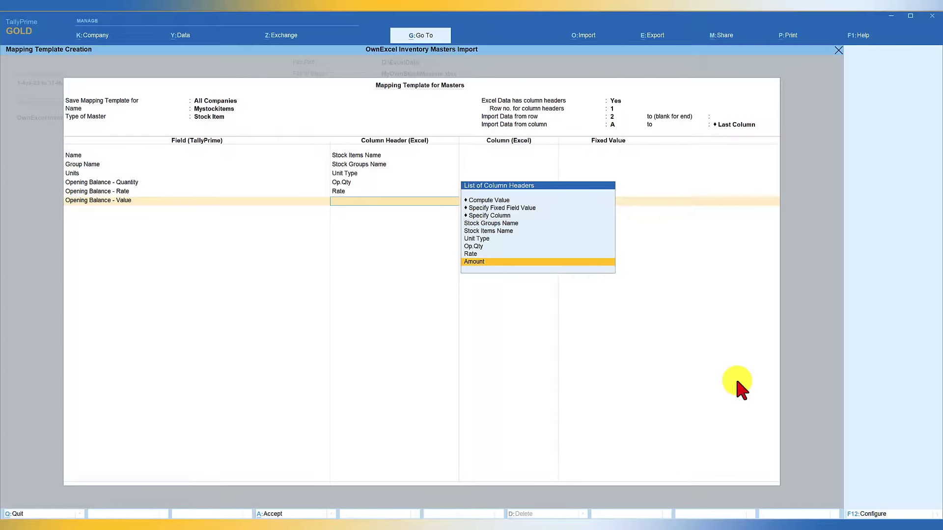
key(Return)
- Compare the mapped fields with the StkItems worksheet columns and end the template's field list
key(alt+Tab)
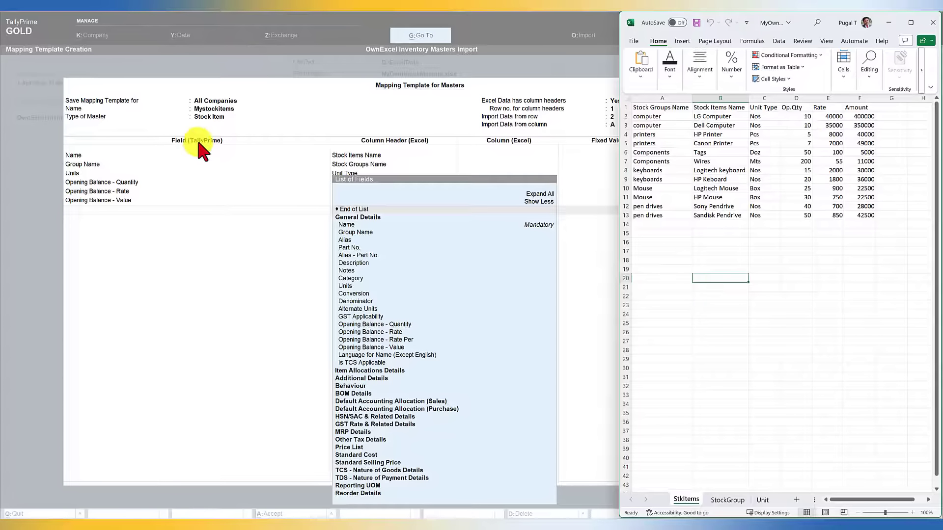
click(350, 207)
click(350, 207)
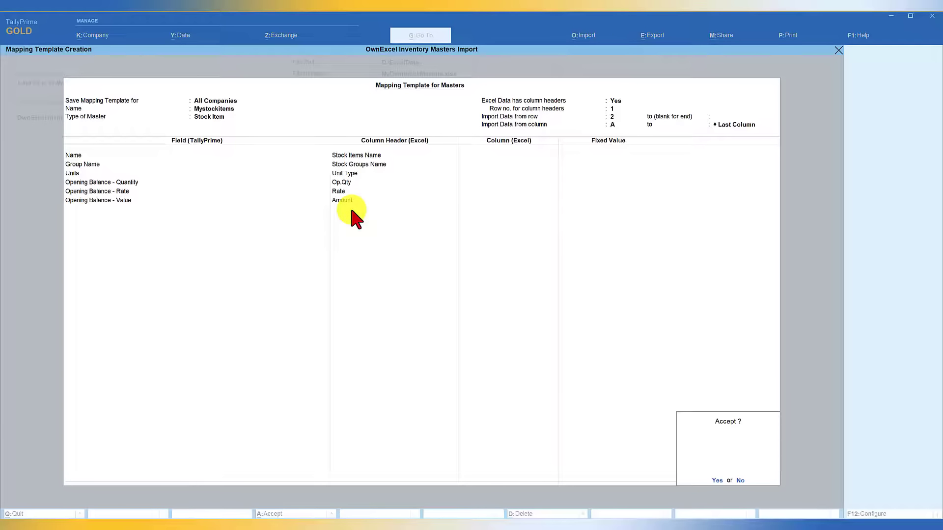
- Save the Mystockitems mapping template and start a masters import from MyOwnStockMasters.xlsx in D:\ExcelData
key(Return)
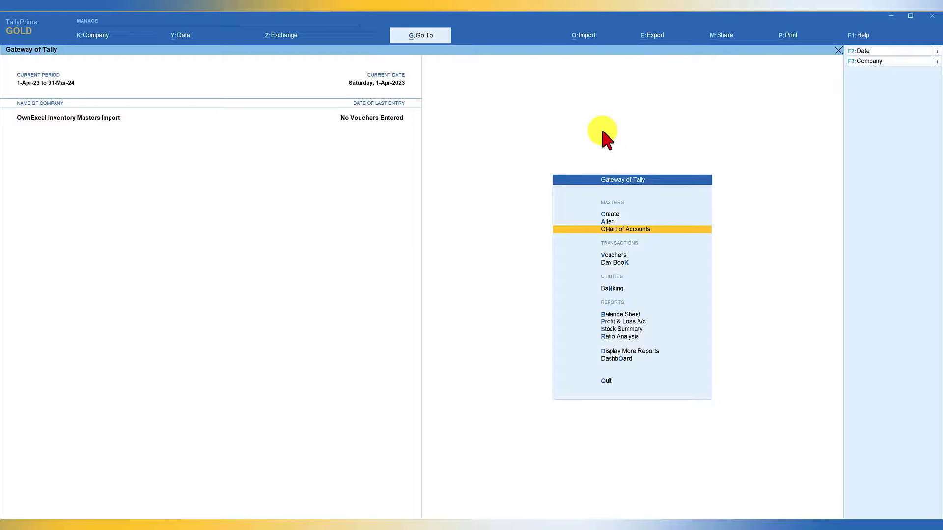
click(584, 35)
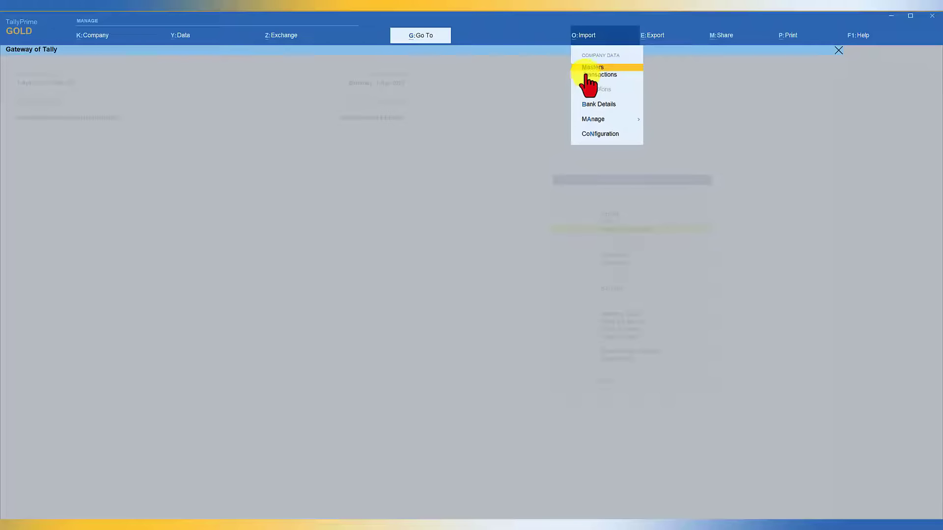
key(Return)
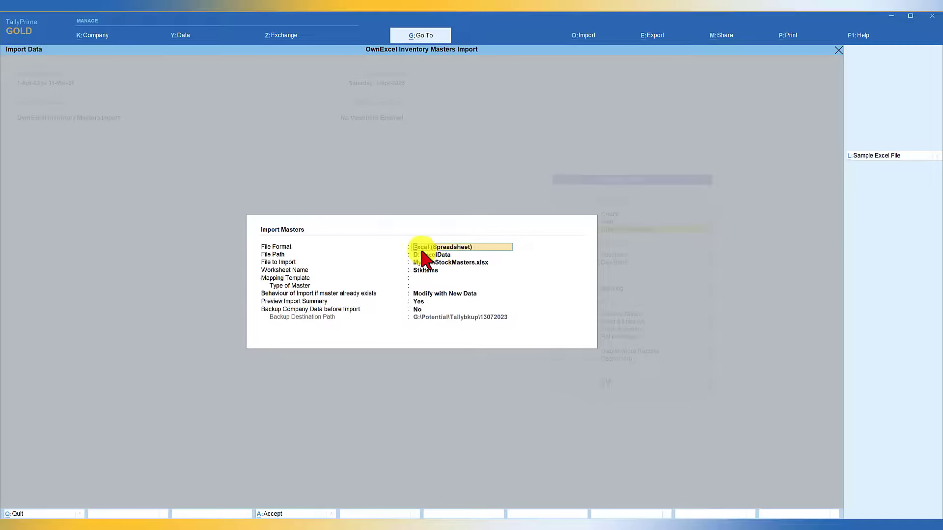
key(Return)
key(Return)
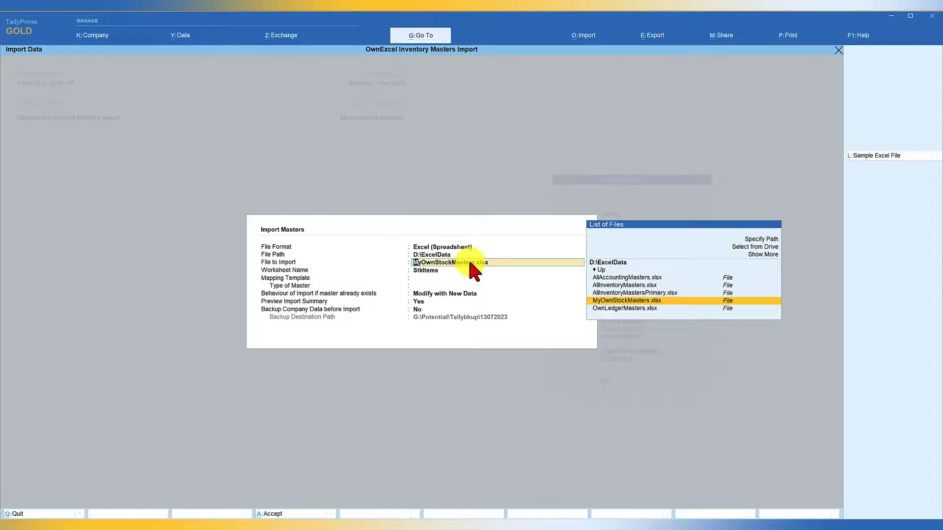
key(Return)
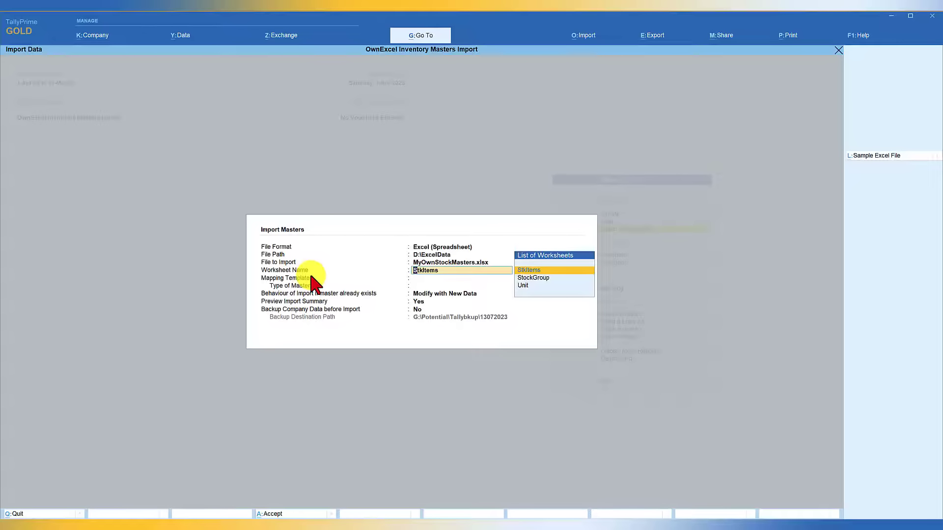
- Import the stock groups from the StockGroup worksheet using the Mystockgroup mapping template
key(Down)
key(Return)
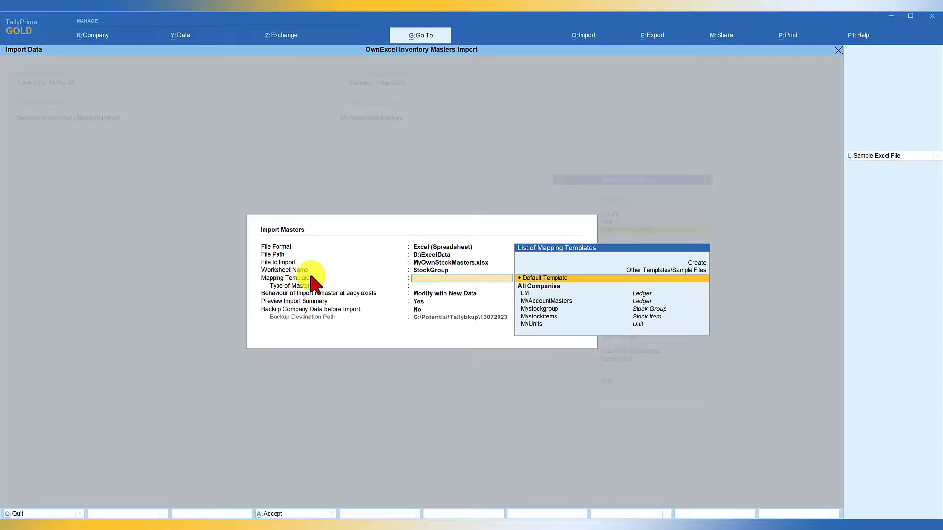
key(Down)
key(Down)
key(Down)
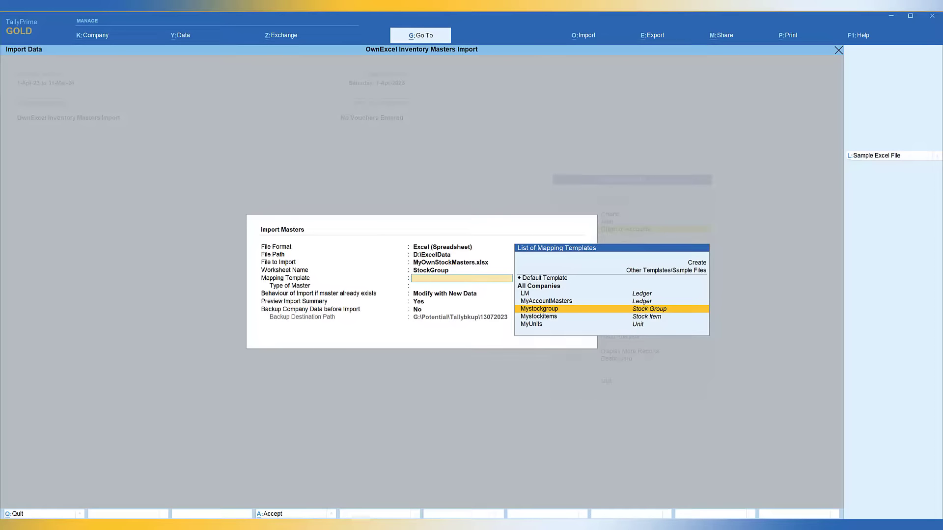
key(Return)
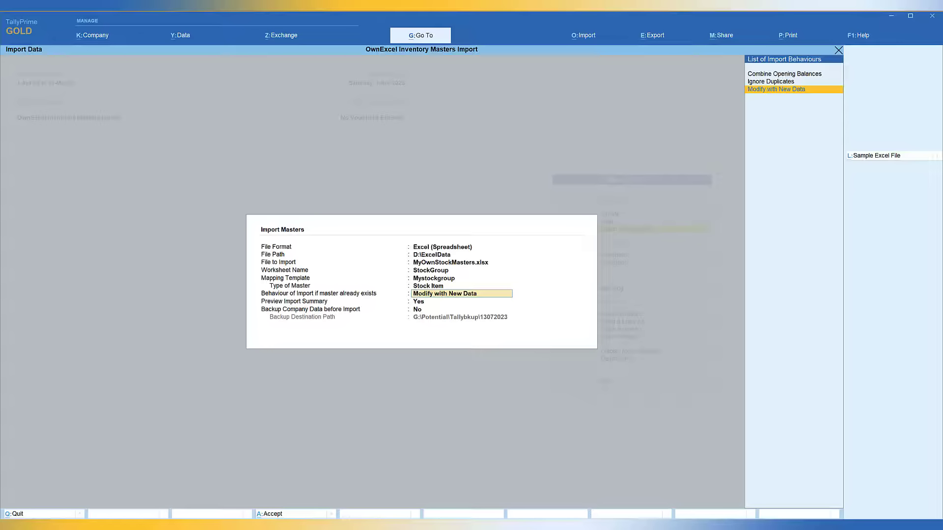
key(ctrl+a)
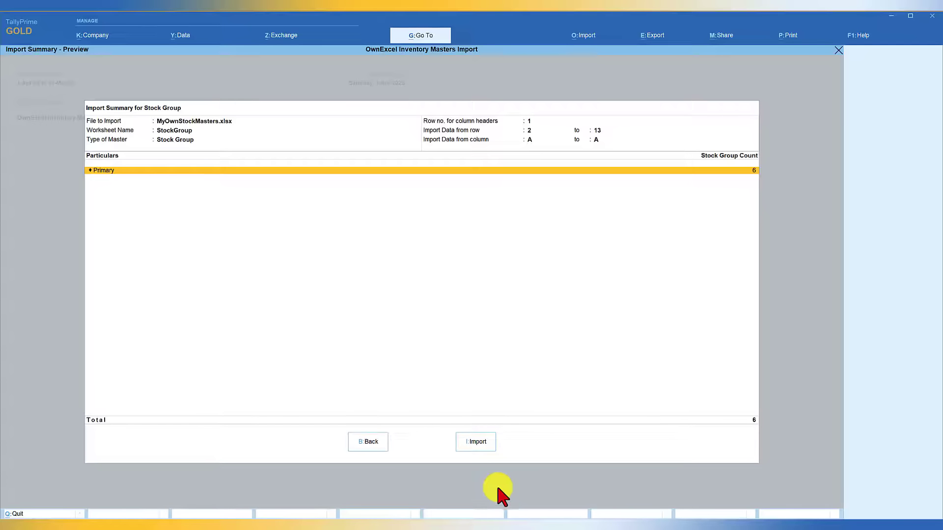
click(474, 443)
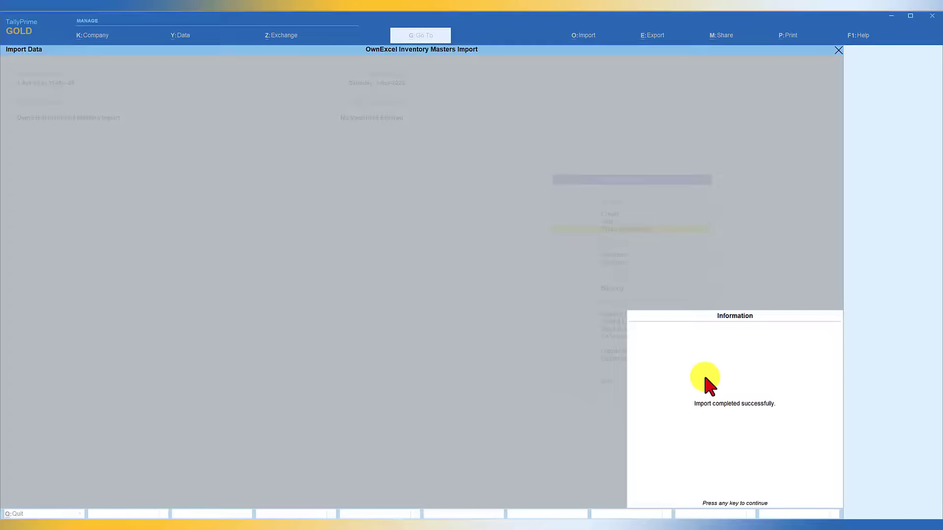
key(Return)
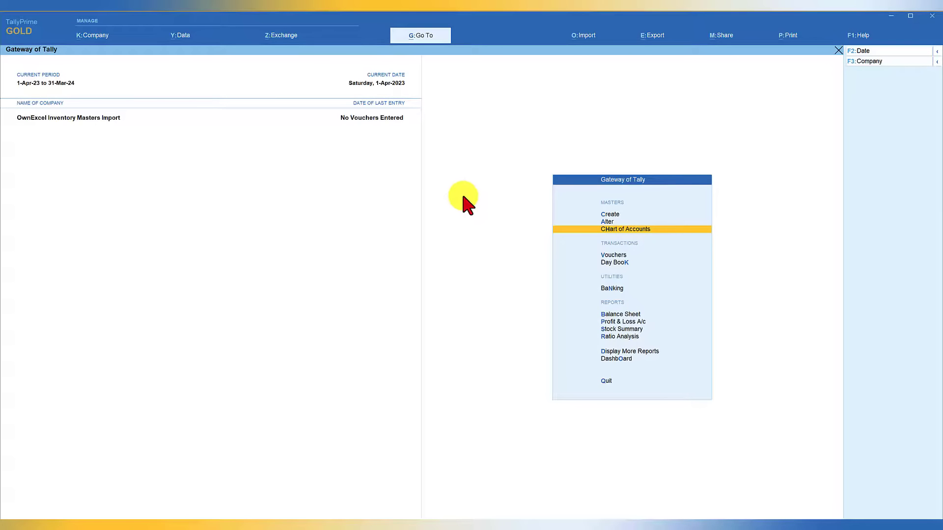
- Start another masters import from MyOwnStockMasters.xlsx and choose the Unit worksheet
click(586, 34)
key(Return)
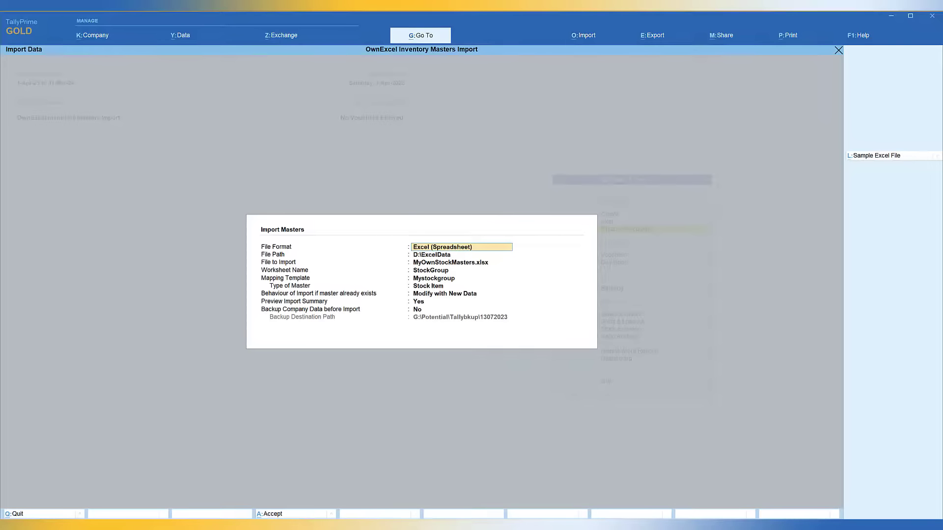
key(Return)
key(Return)
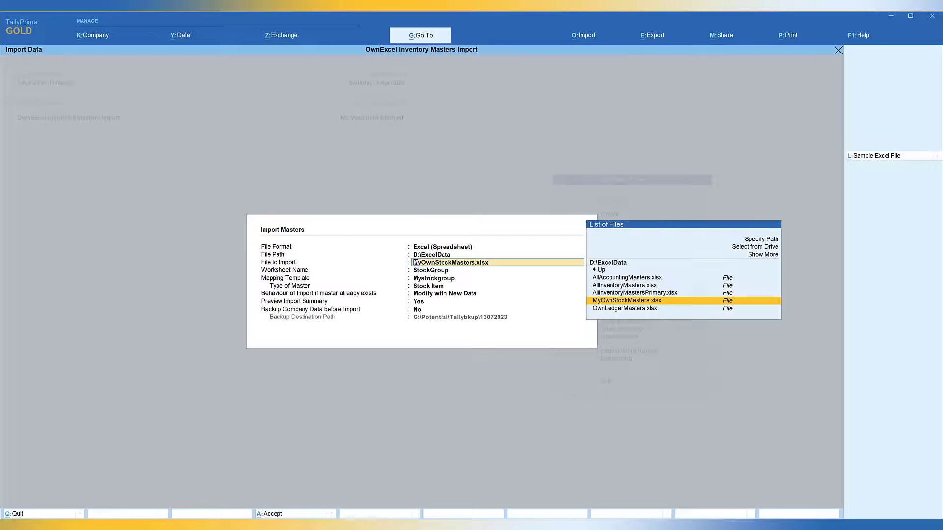
key(Return)
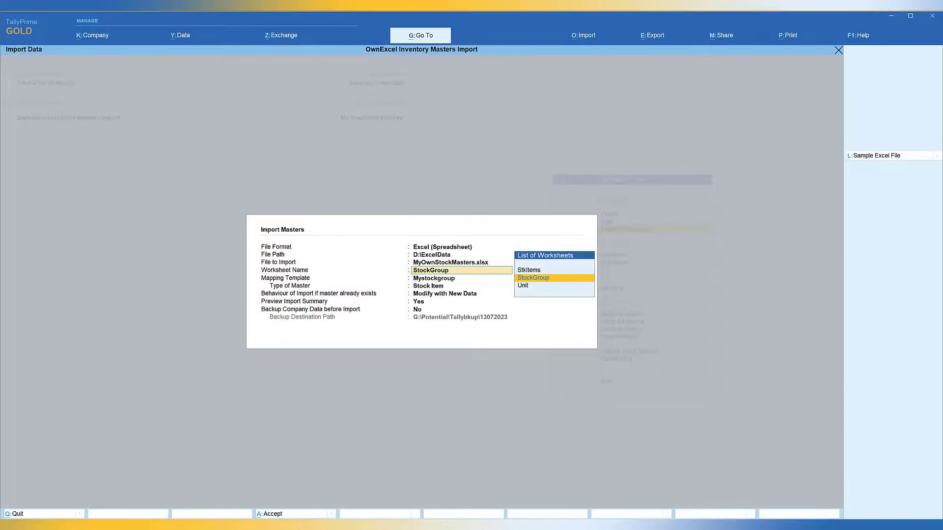
key(Down)
key(Return)
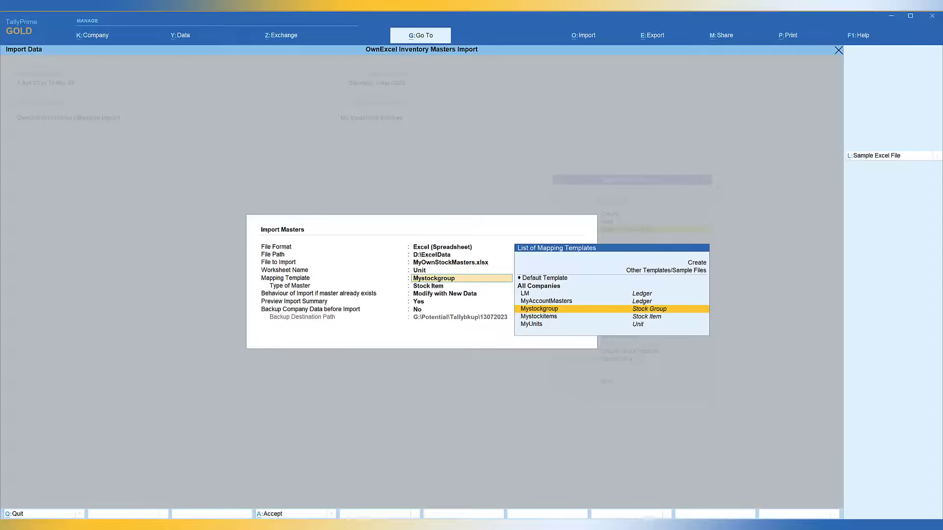
- Apply the MyUnits mapping template and import the unit masters
key(Down)
key(Down)
key(Return)
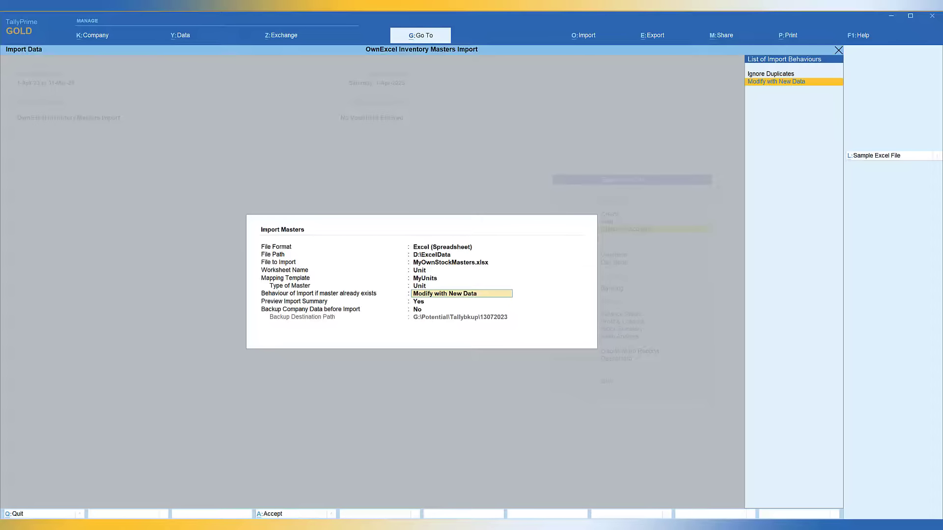
key(ctrl+a)
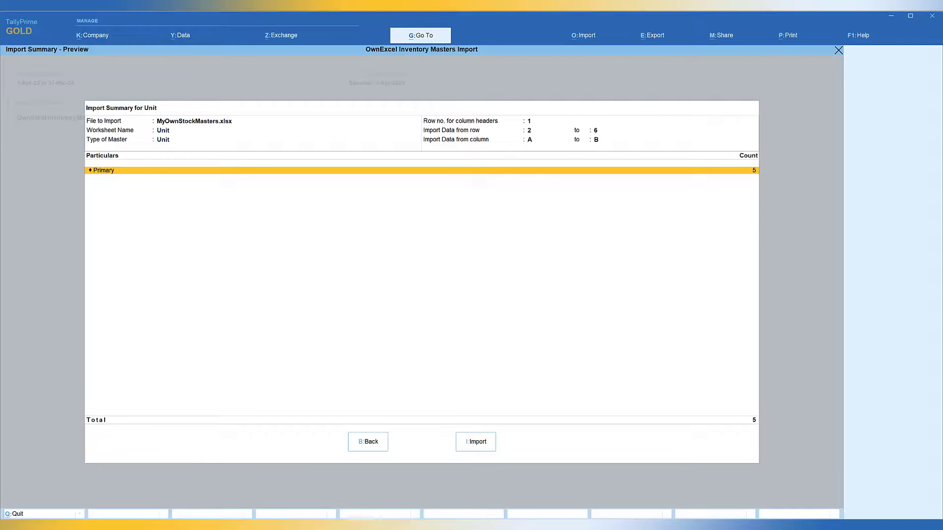
key(i)
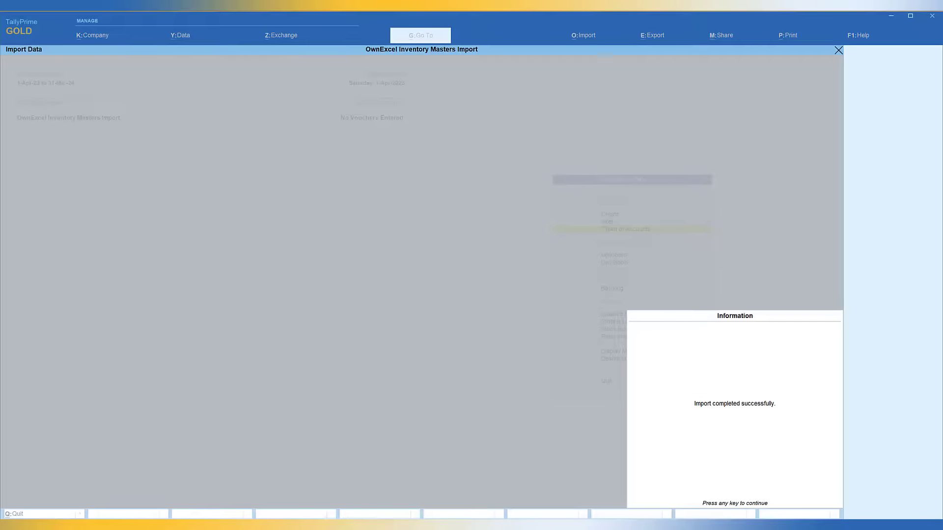
key(Return)
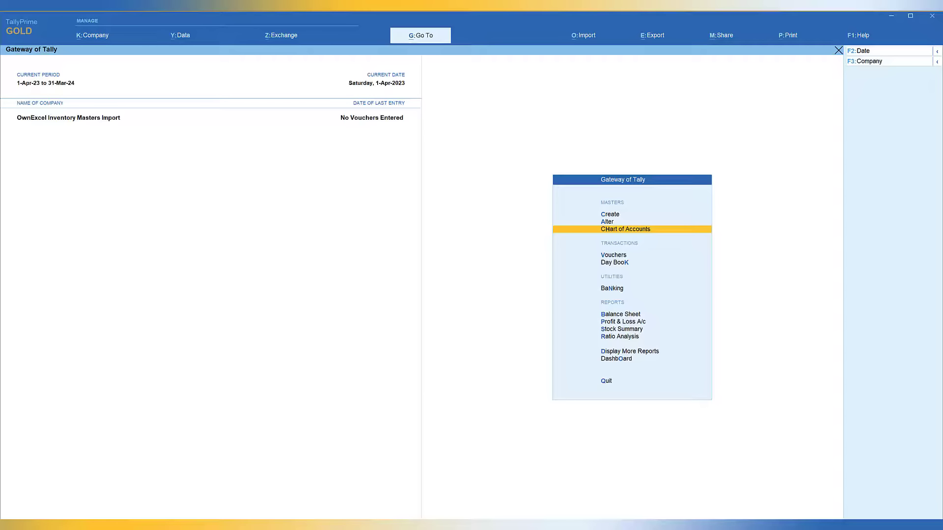
- Start a masters import from MyOwnStockMasters.xlsx with StkItems as the worksheet
click(588, 35)
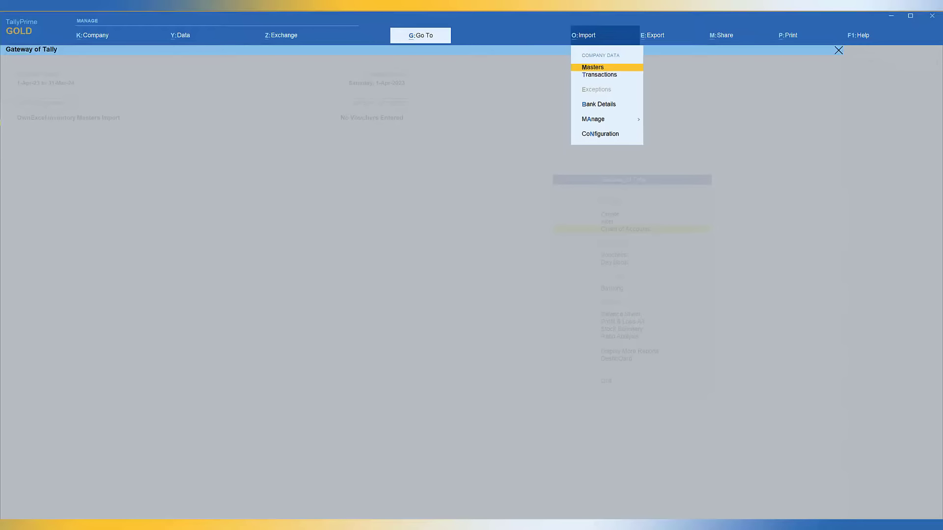
key(Return)
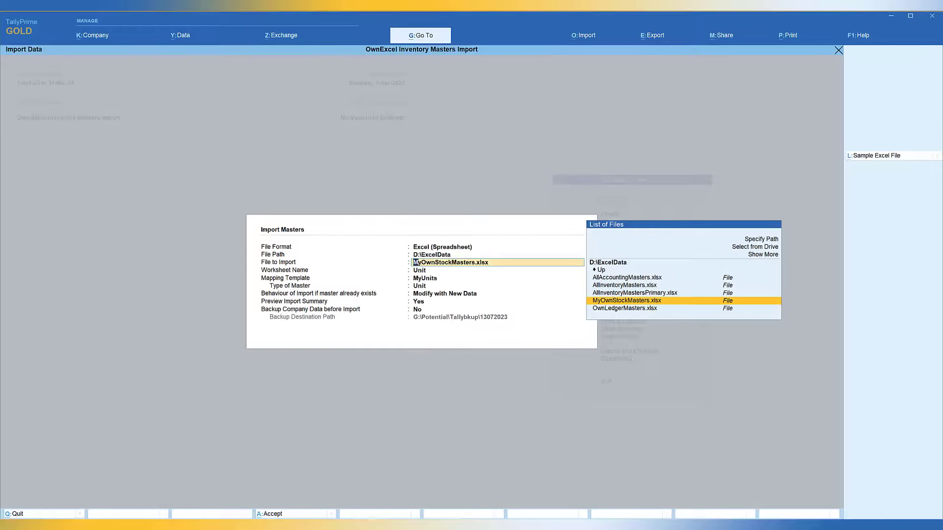
key(Return)
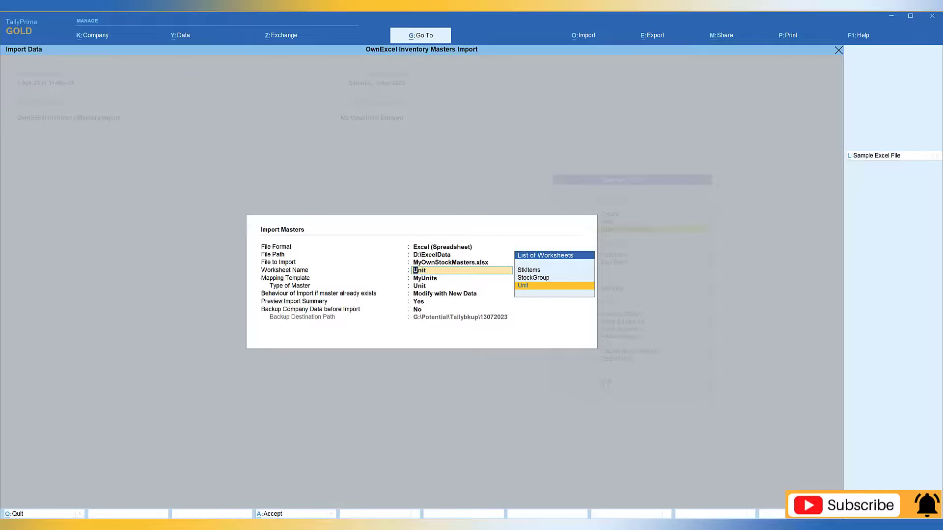
key(Up)
key(Up)
key(Return)
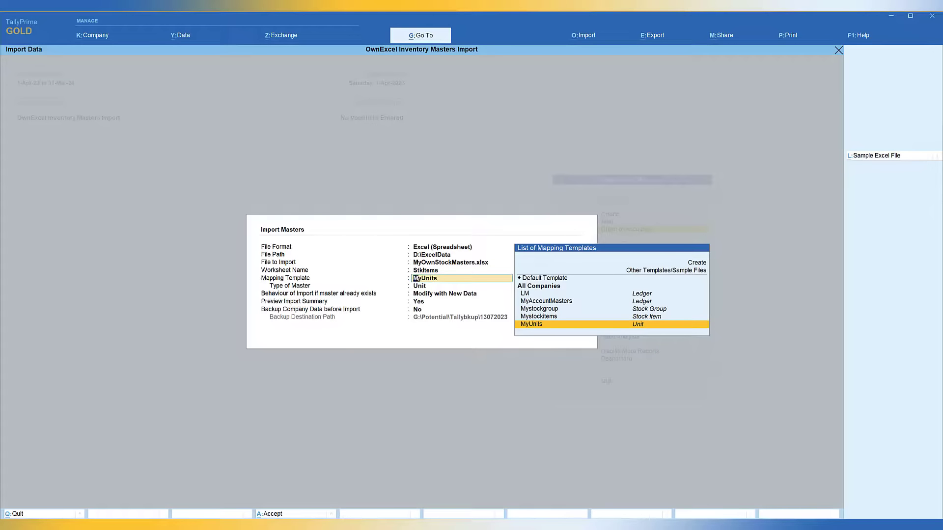
- Apply the Mystockitems mapping template and import the stock items
key(Up)
key(Return)
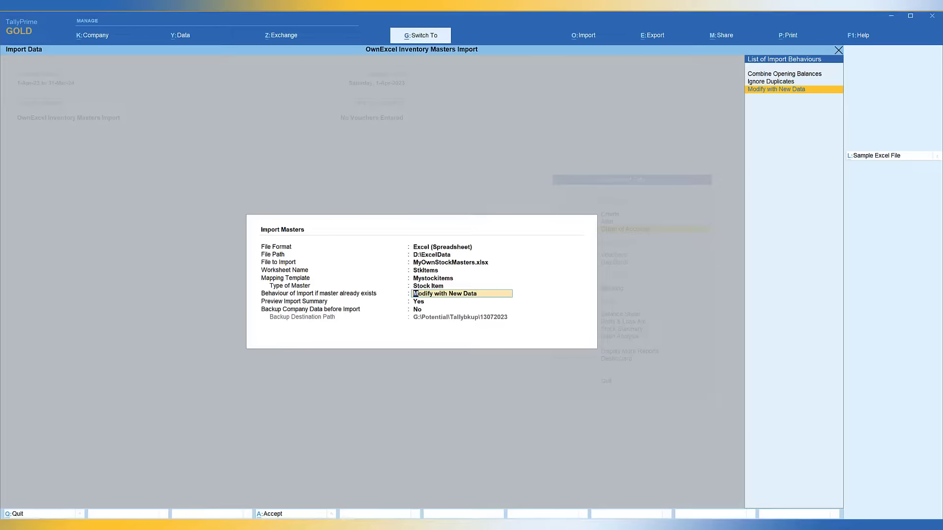
key(ctrl+a)
key(i)
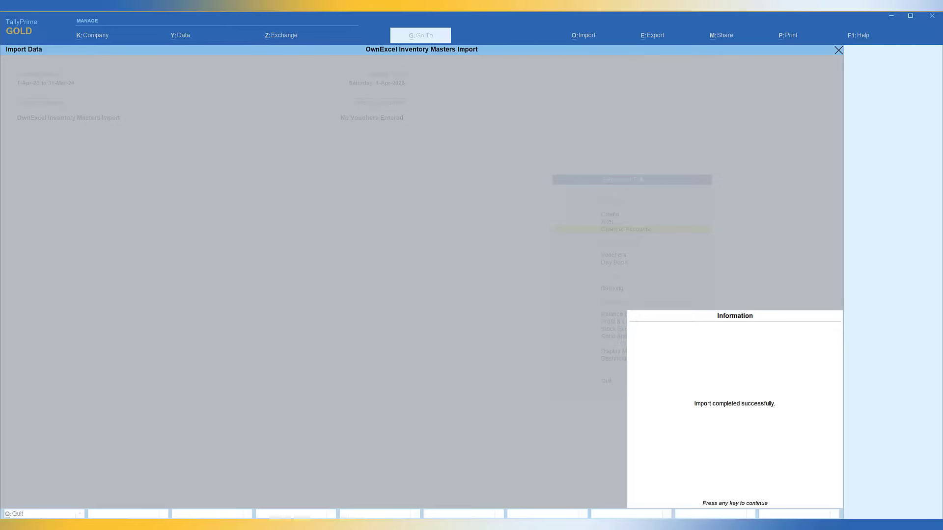
key(Return)
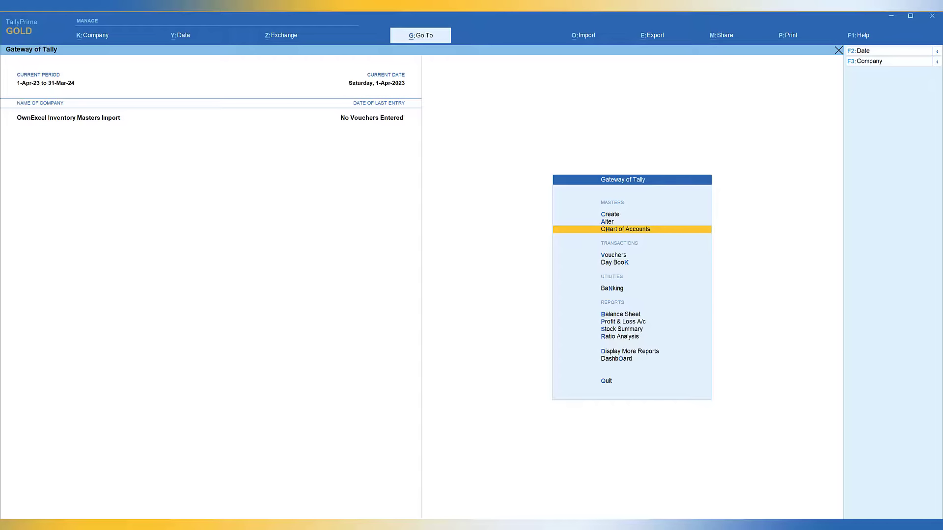
- Display the list of stock items in the Chart of Accounts
click(623, 229)
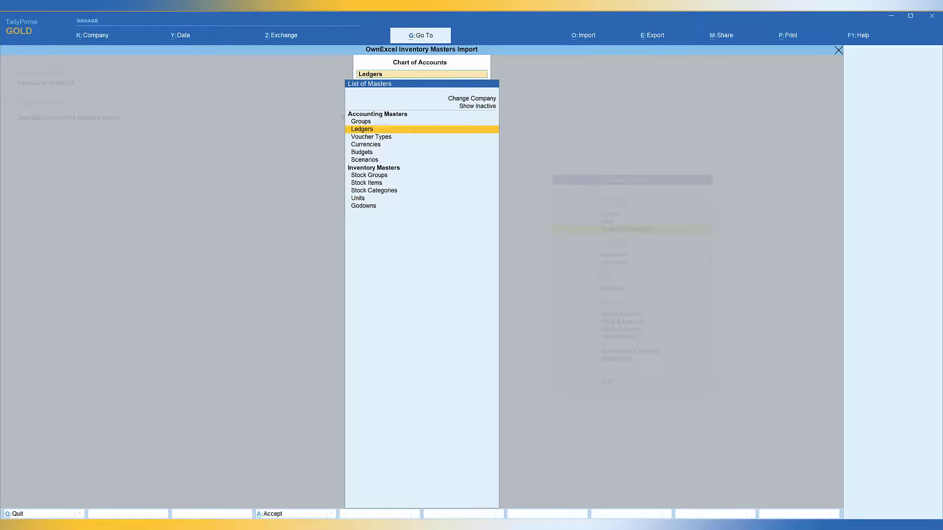
key(Down)
key(Down)
key(Down)
key(Down)
key(Down)
key(Down)
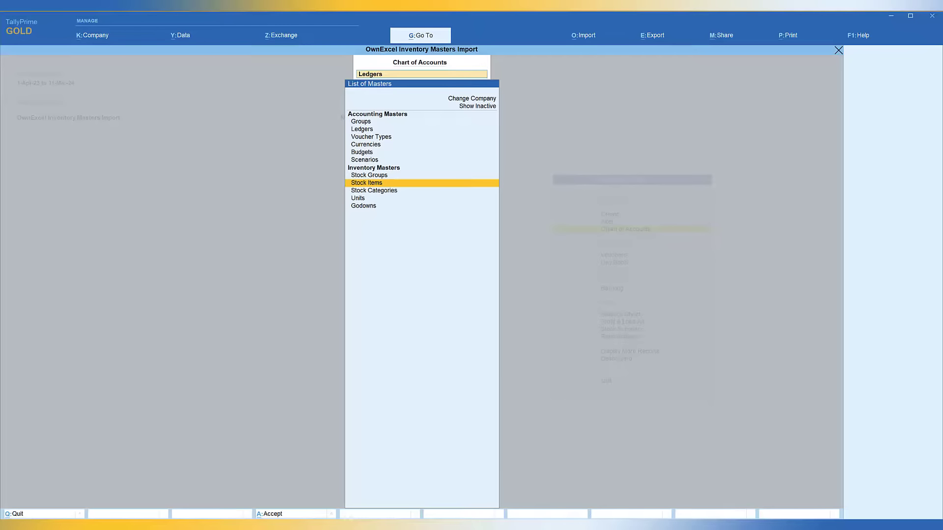
key(Return)
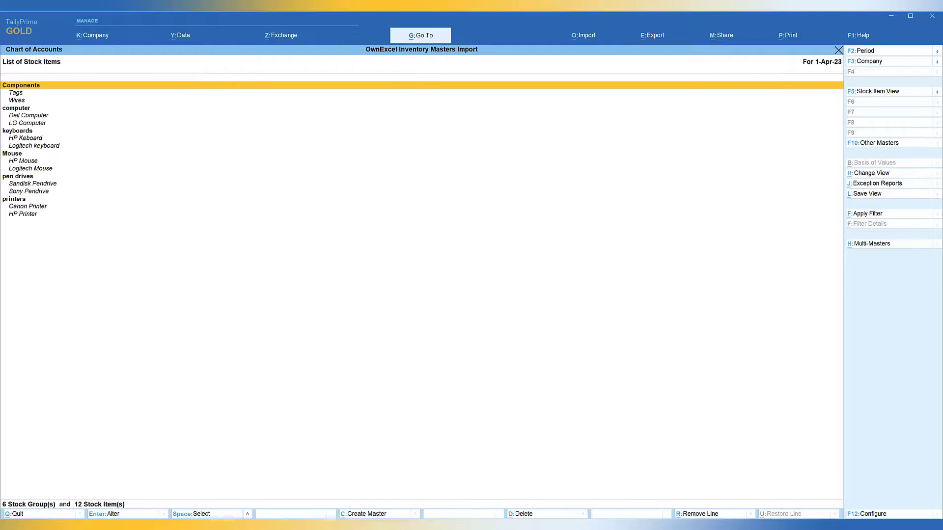
- Open the LG Computer stock item and check its unit against its Unit Type in the StkItems worksheet in Excel
key(alt+Tab)
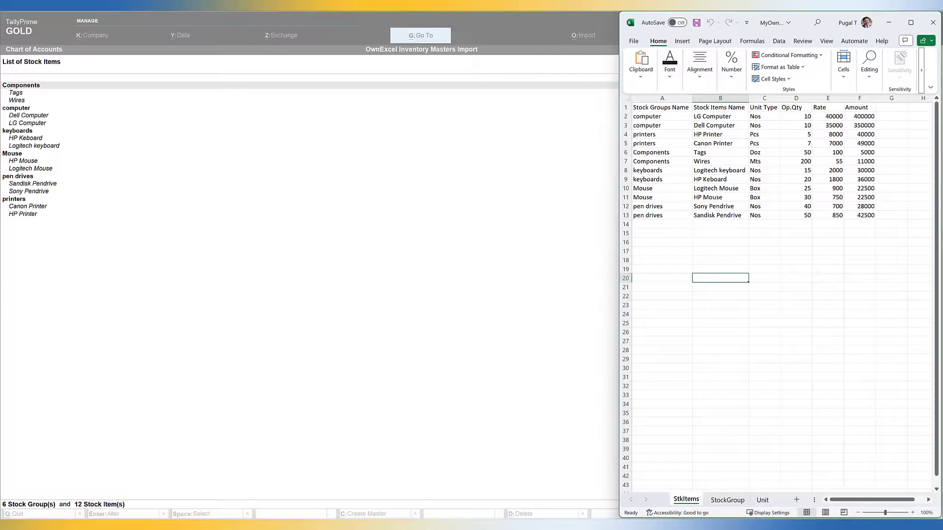
key(alt+Tab)
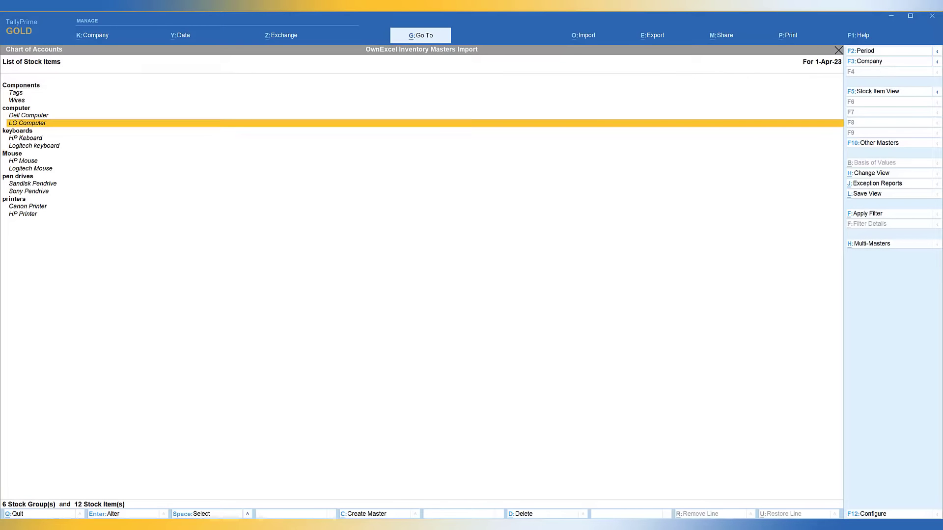
key(Return)
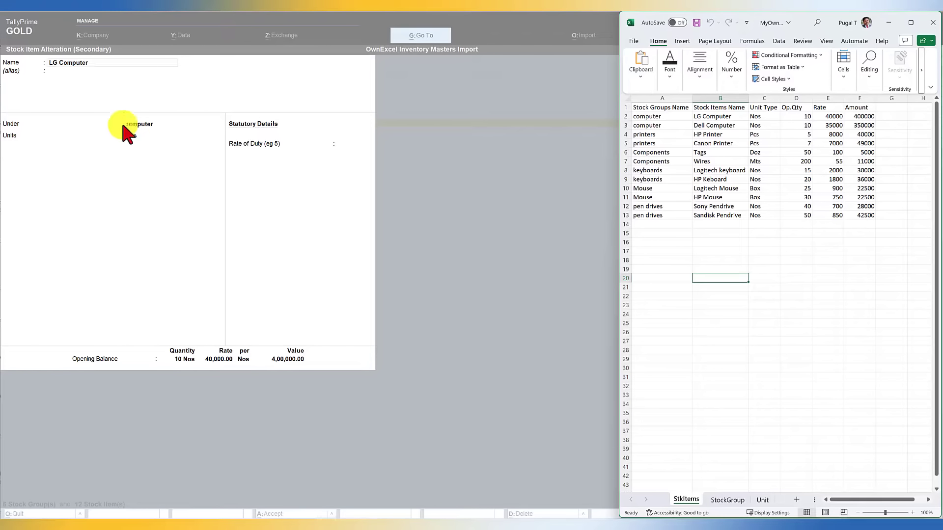
click(139, 134)
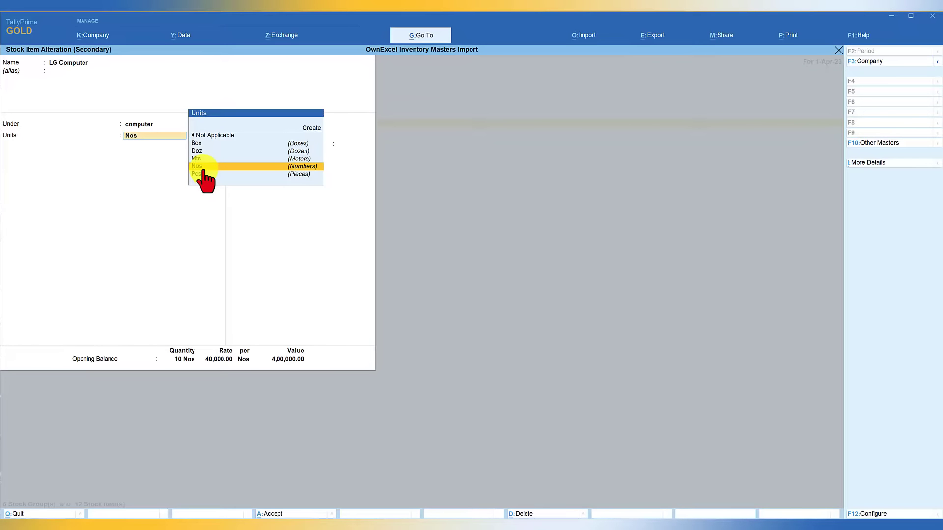
key(alt+Tab)
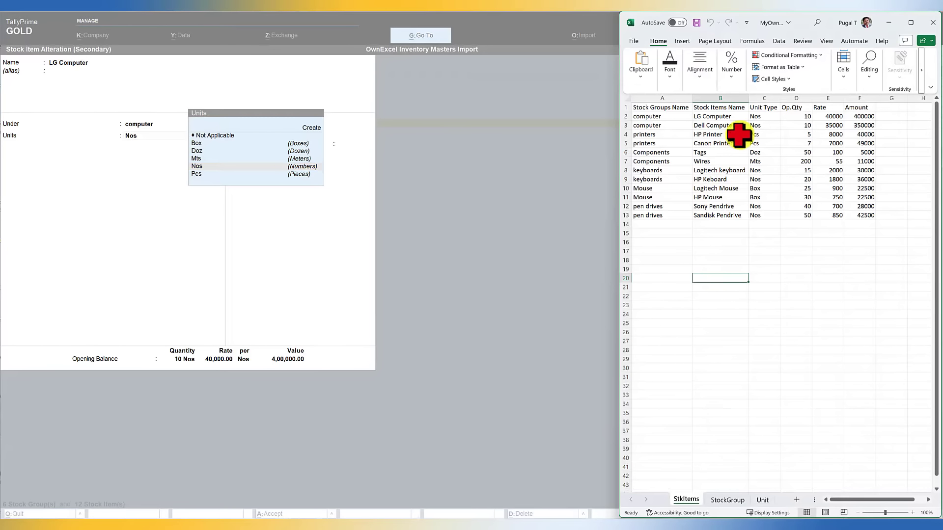
click(753, 116)
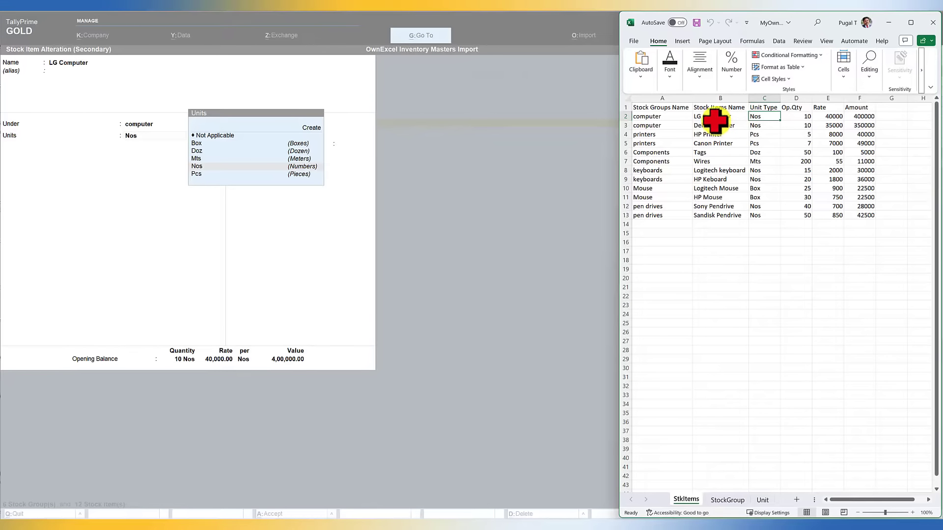